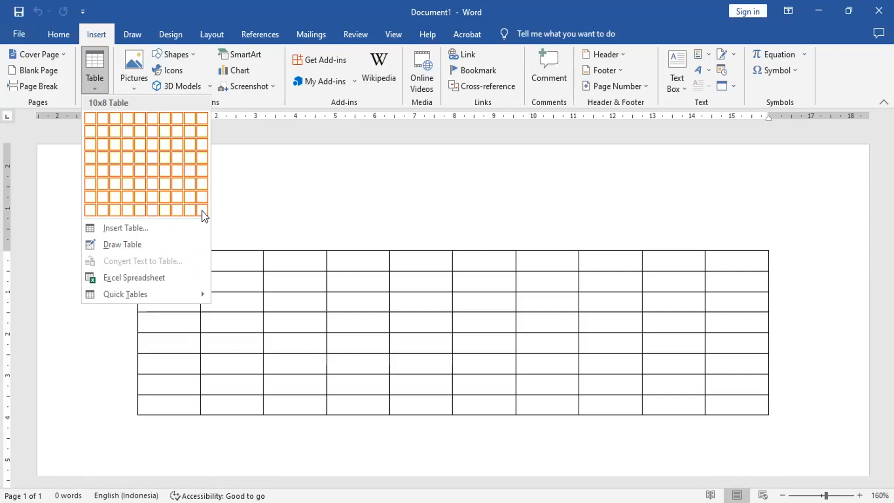
- Insert a table with 10 columns and 8 rows into the blank document
{"action": "left_click", "coordinate": [203, 211]}
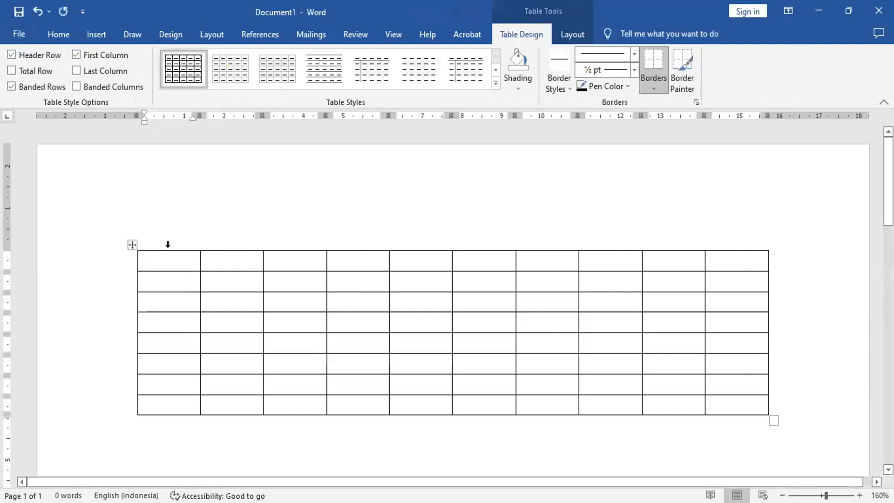
- Select the table's columns one after another, ending with the last one, to count them
{"action": "left_click", "coordinate": [197, 242]}
{"action": "left_click", "coordinate": [231, 242]}
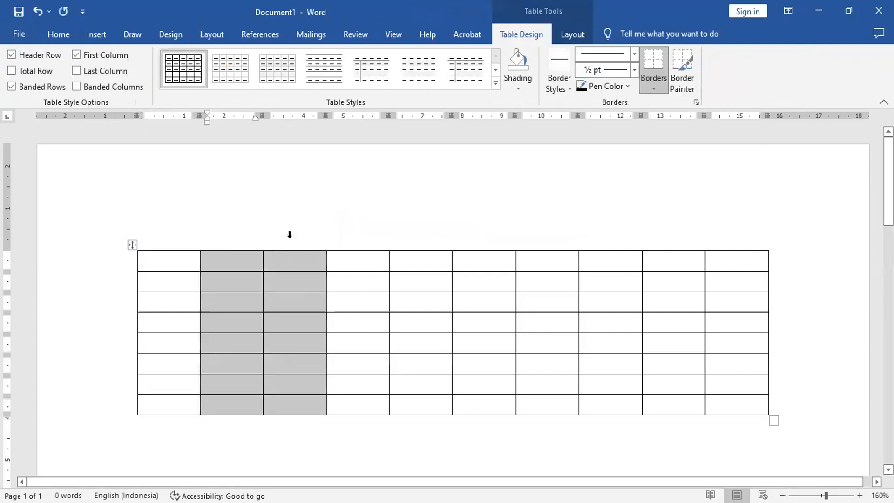
{"action": "left_click", "coordinate": [295, 240]}
{"action": "left_click", "coordinate": [354, 235]}
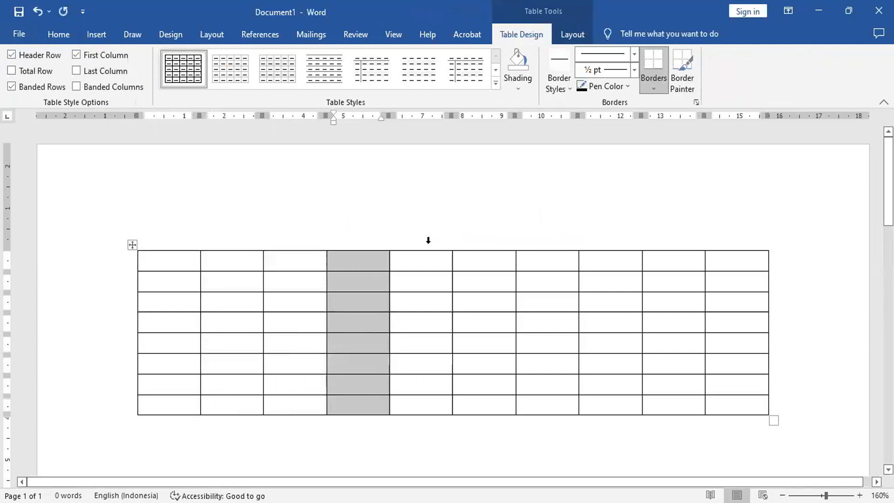
{"action": "left_click", "coordinate": [427, 239]}
{"action": "left_click", "coordinate": [482, 241]}
{"action": "left_click", "coordinate": [536, 241]}
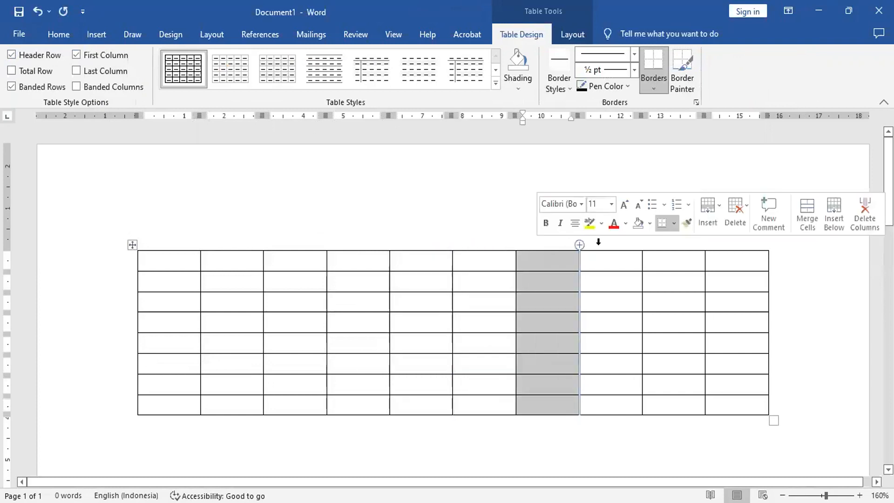
{"action": "left_click", "coordinate": [602, 242]}
{"action": "left_click", "coordinate": [661, 240]}
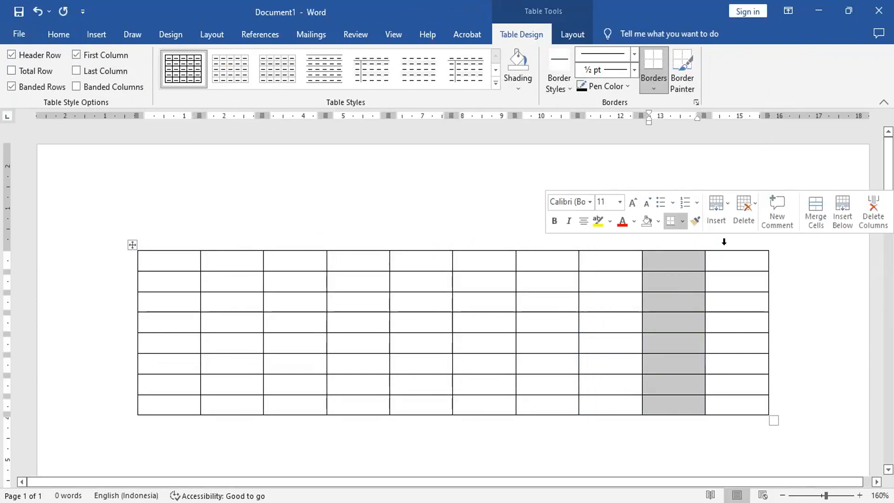
{"action": "left_click", "coordinate": [725, 242]}
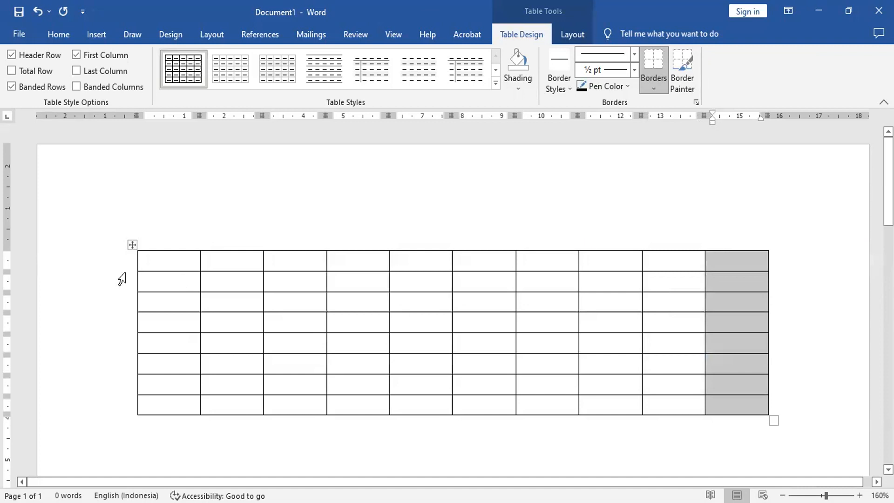
- Select the table's rows one after another from the first to the last to count them
{"action": "left_click", "coordinate": [107, 266]}
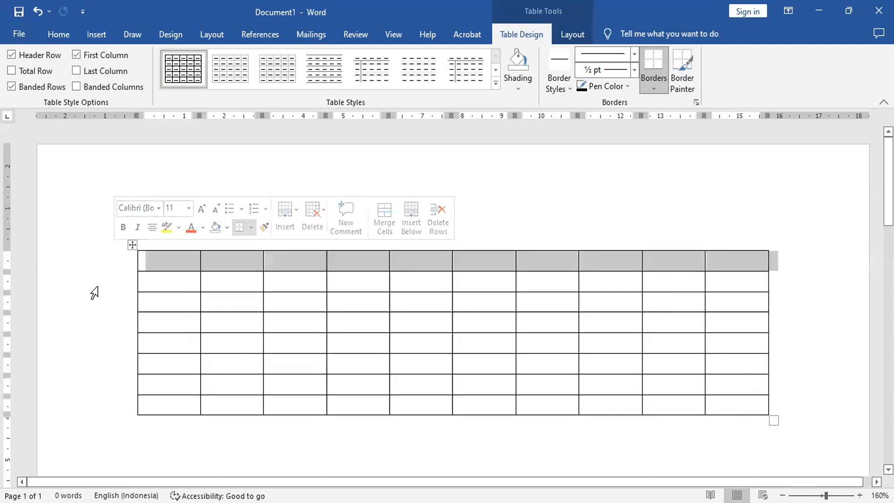
{"action": "left_click", "coordinate": [97, 285]}
{"action": "left_click", "coordinate": [96, 304]}
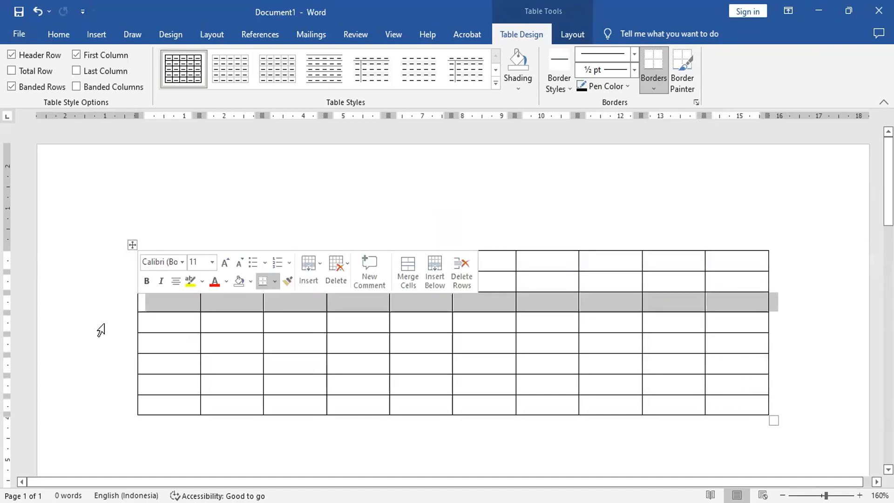
{"action": "left_click", "coordinate": [100, 330]}
{"action": "left_click", "coordinate": [100, 350]}
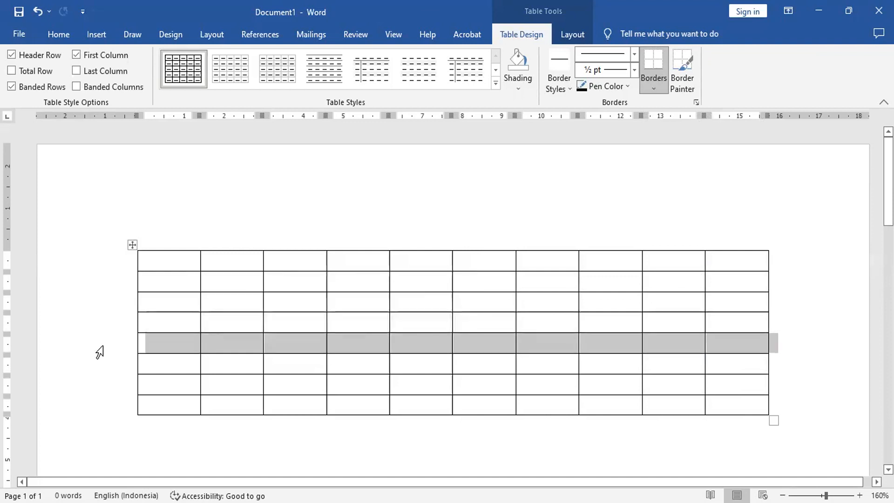
{"action": "left_click", "coordinate": [102, 365]}
{"action": "left_click", "coordinate": [106, 384]}
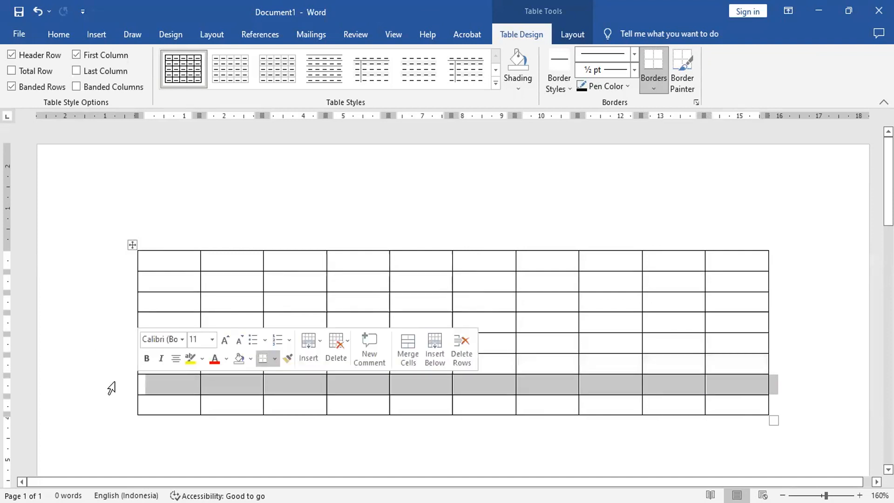
{"action": "left_click", "coordinate": [107, 413]}
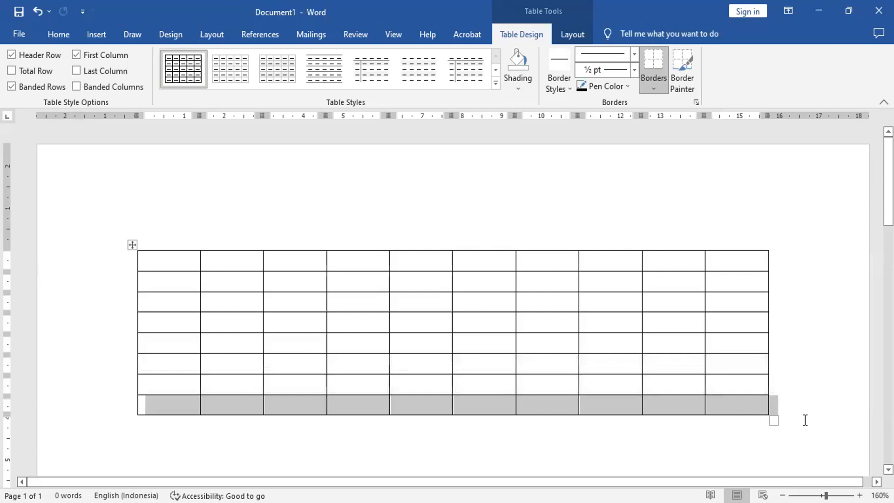
- Insert a second table with 10 columns and 8 rows, leaving an empty line below the first table
{"action": "left_click", "coordinate": [811, 440]}
{"action": "key", "text": "Return"}
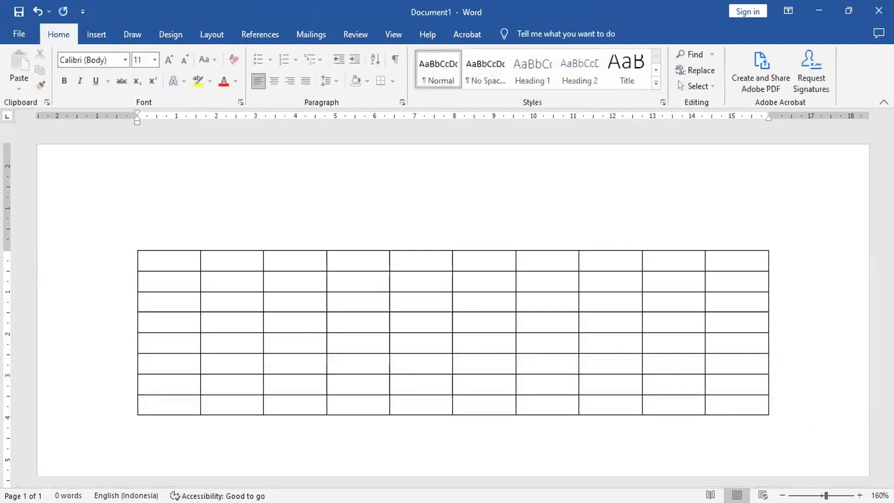
{"action": "left_click", "coordinate": [100, 34]}
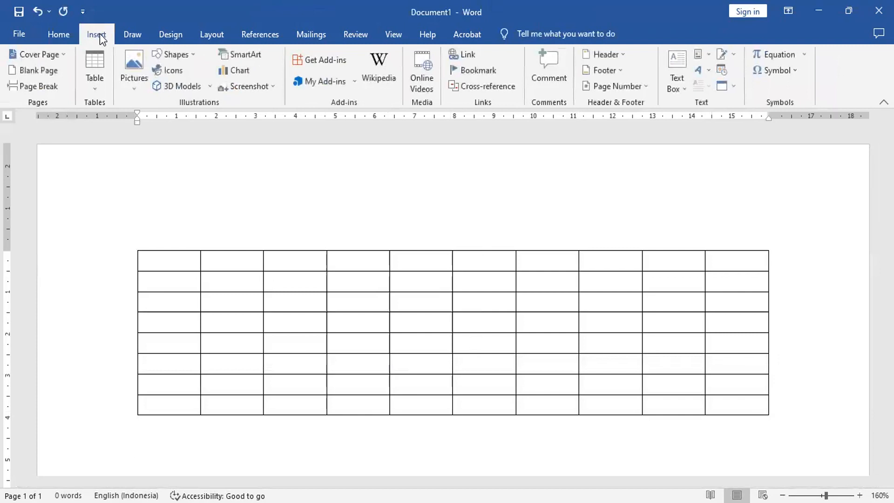
{"action": "left_click", "coordinate": [94, 78]}
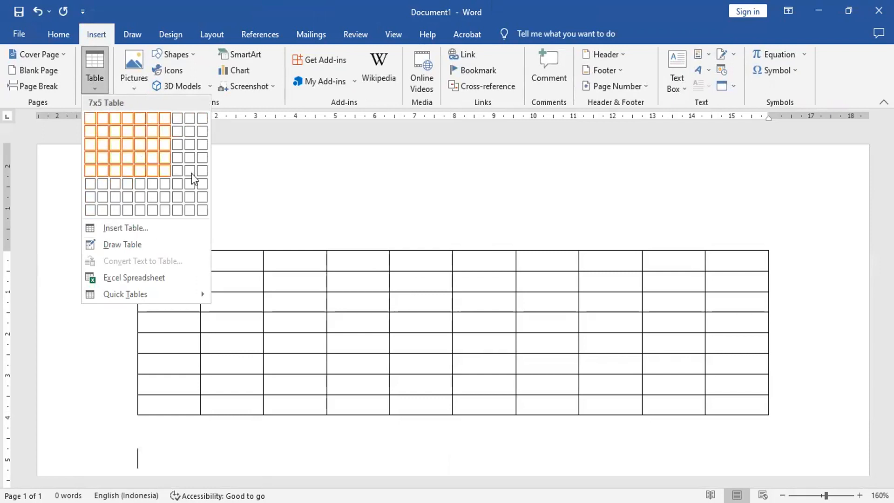
{"action": "left_click", "coordinate": [141, 227]}
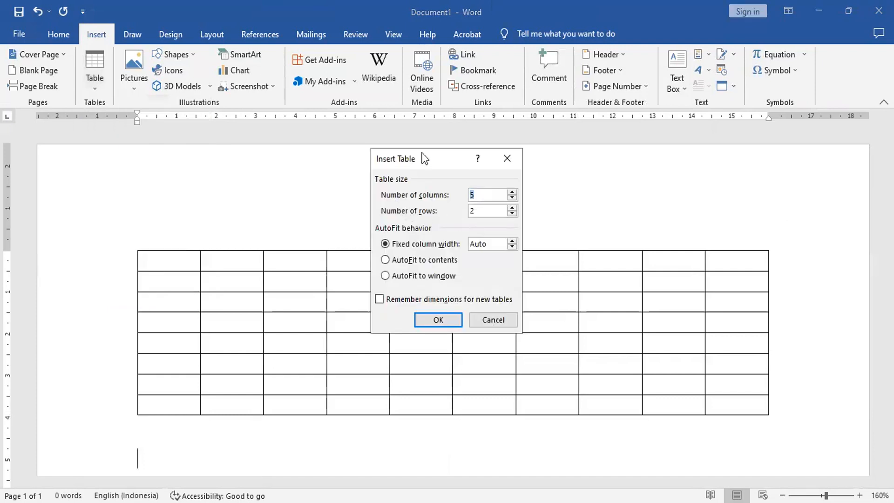
{"action": "left_click_drag", "start_coordinate": [416, 163], "coordinate": [372, 168]}
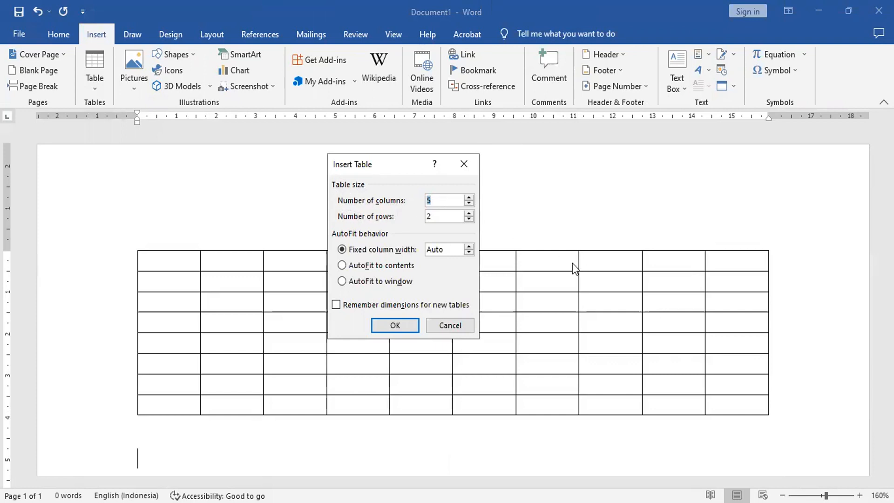
{"action": "type", "text": "10"}
{"action": "left_click", "coordinate": [452, 215]}
{"action": "key", "text": "BackSpace"}
{"action": "type", "text": "8"}
{"action": "key", "text": "Return"}
{"action": "scroll", "coordinate": [534, 277], "scroll_direction": "down", "scroll_amount": 3}
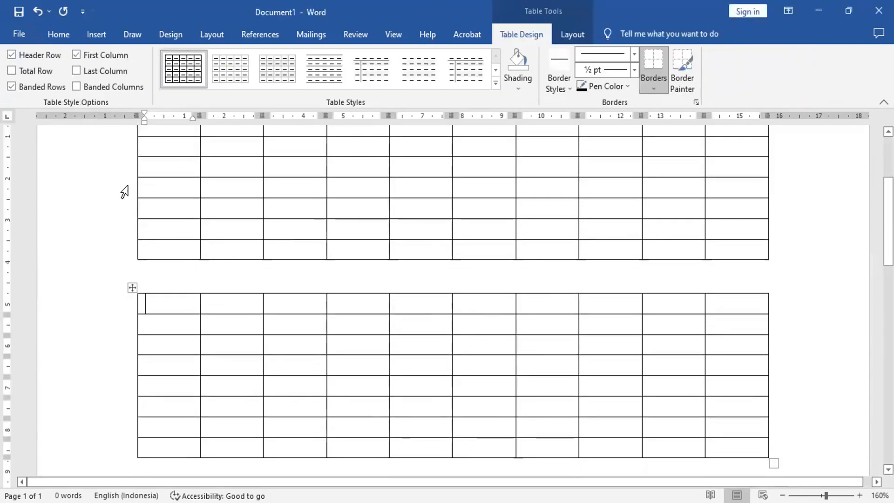
{"action": "scroll", "coordinate": [265, 186], "scroll_direction": "up", "scroll_amount": 3}
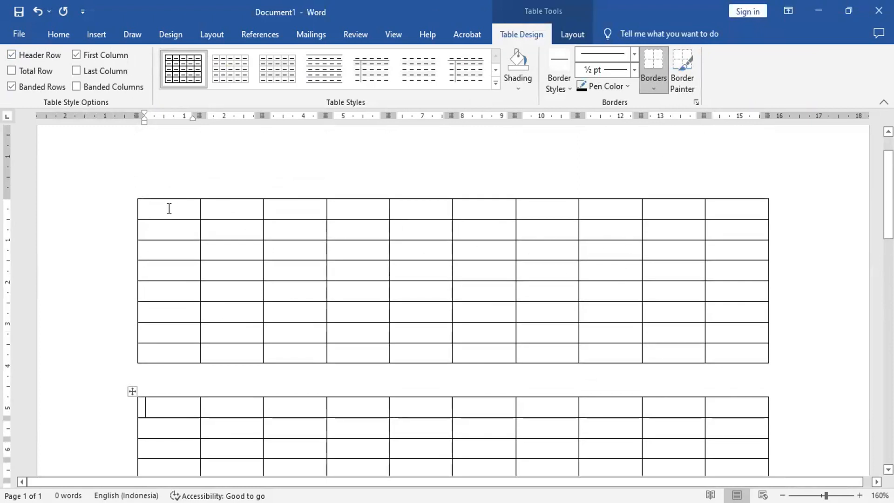
{"action": "scroll", "coordinate": [615, 251], "scroll_direction": "down", "scroll_amount": 3}
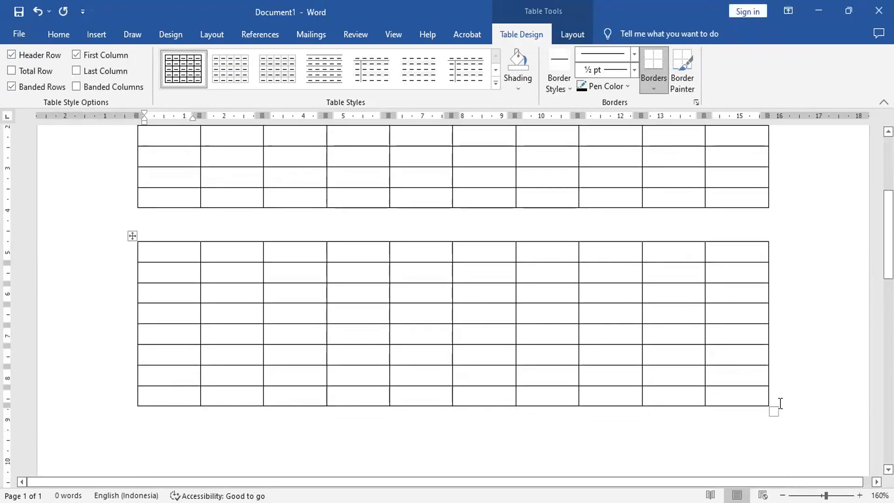
{"action": "left_click", "coordinate": [846, 410]}
{"action": "key", "text": "Return"}
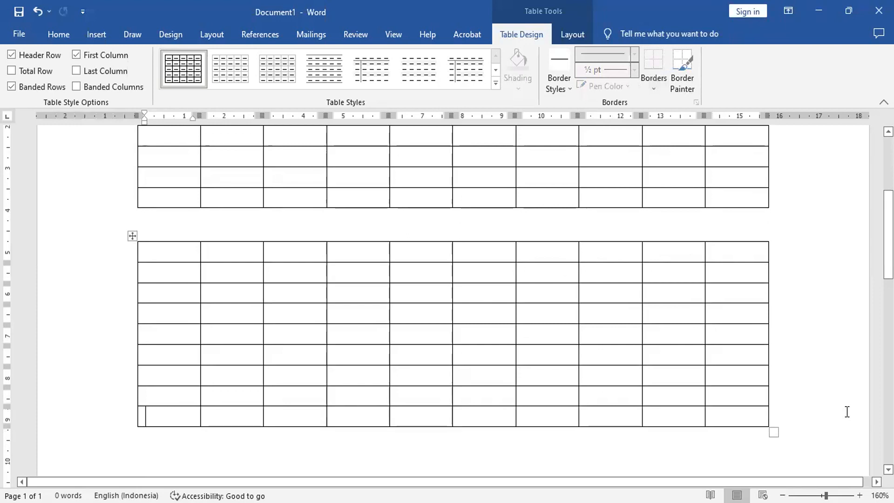
{"action": "left_click", "coordinate": [38, 13]}
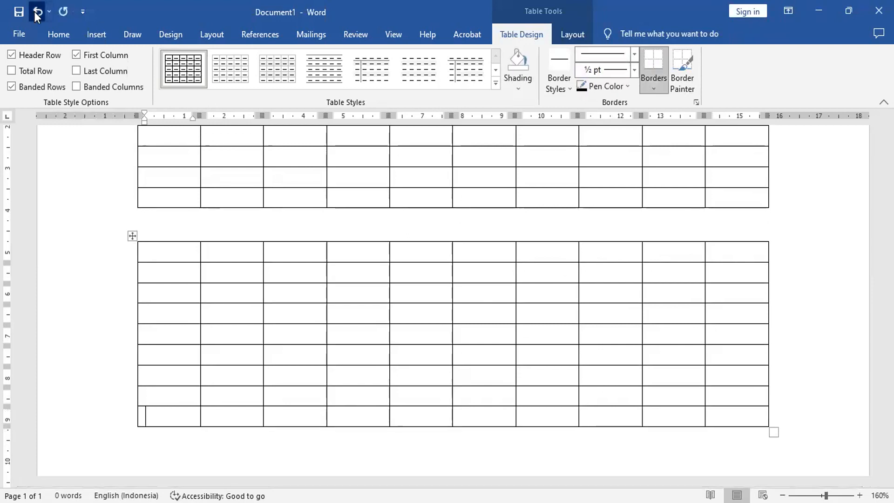
{"action": "left_click", "coordinate": [38, 12]}
- Add an empty line below the second table and insert a table with 11 columns and 3 rows there
{"action": "double_click", "coordinate": [149, 433]}
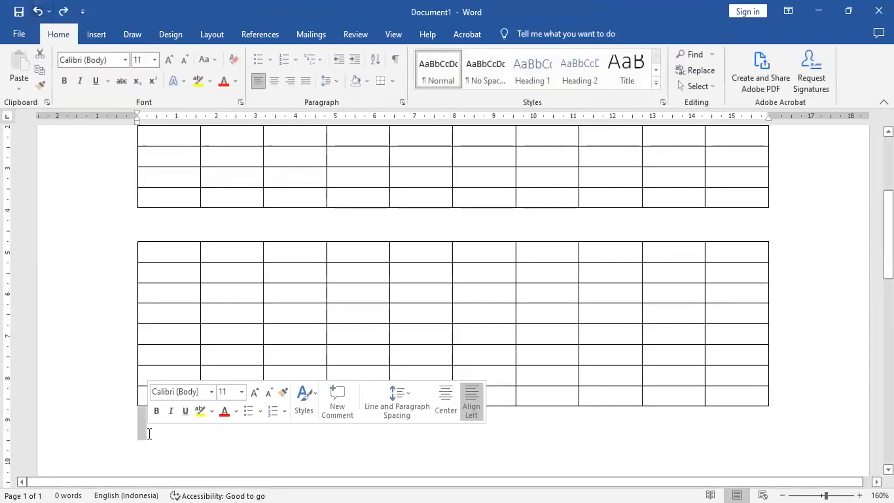
{"action": "left_click", "coordinate": [206, 448]}
{"action": "key", "text": "Return"}
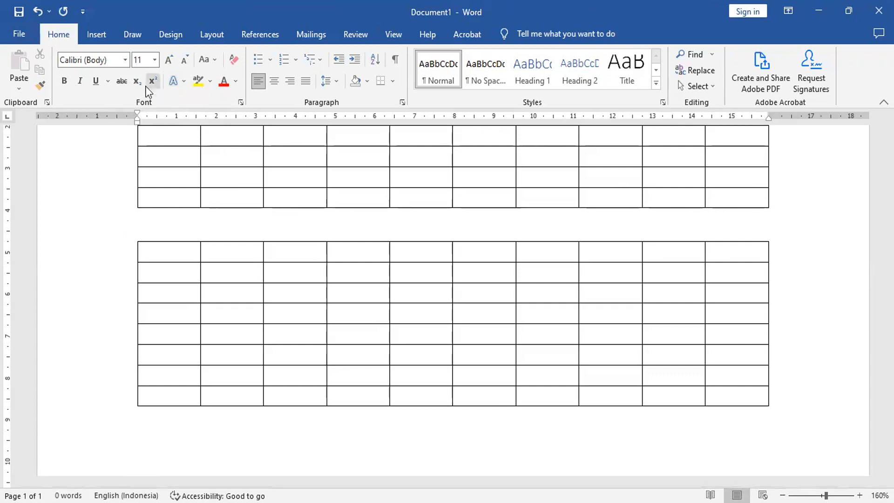
{"action": "left_click", "coordinate": [99, 36]}
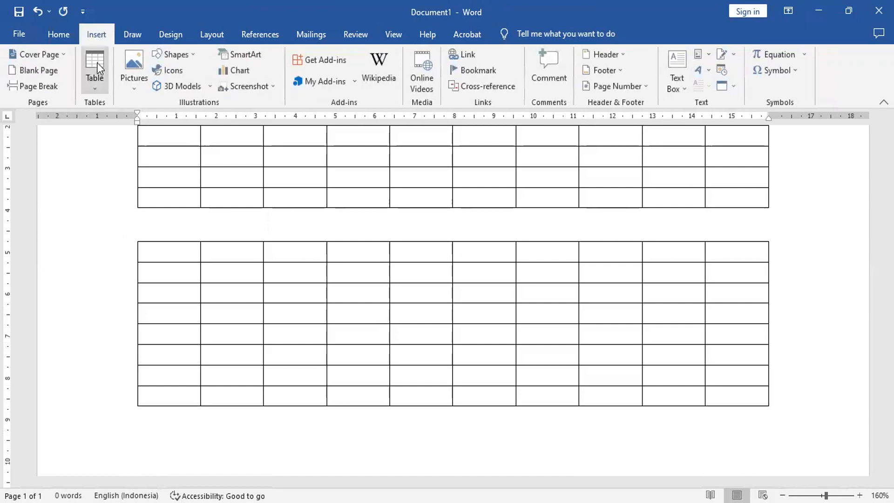
{"action": "left_click", "coordinate": [97, 77]}
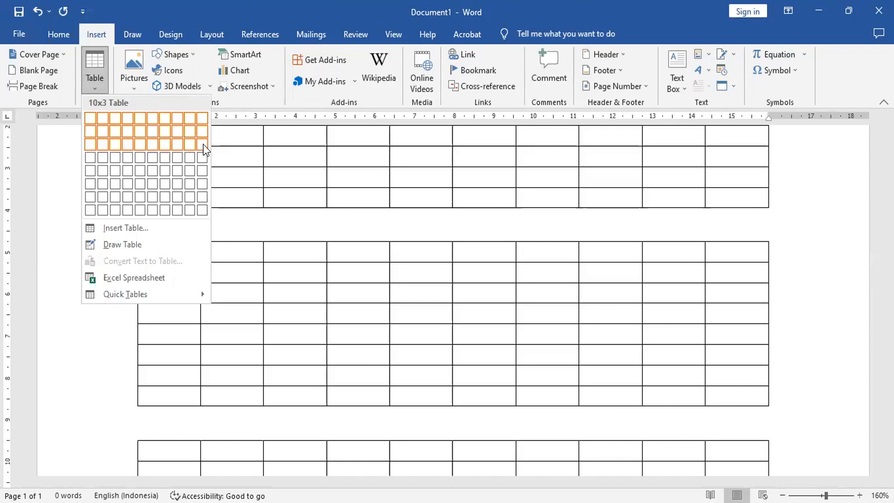
{"action": "left_click", "coordinate": [124, 230]}
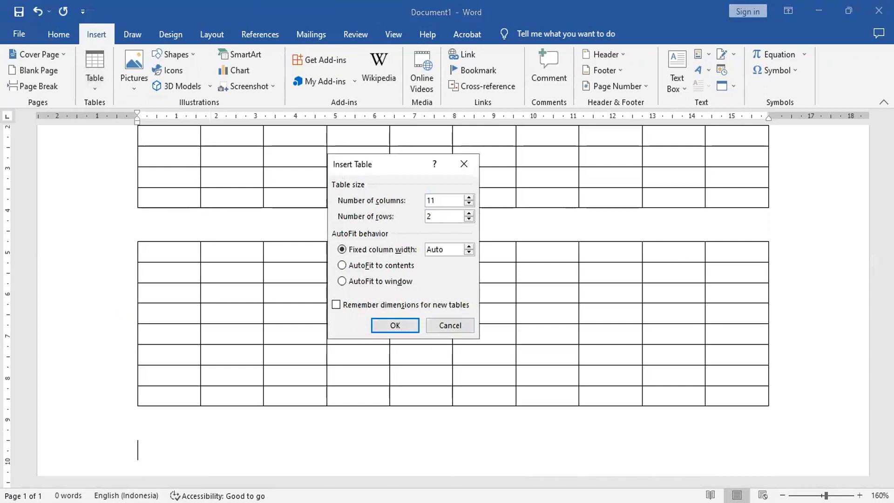
{"action": "double_click", "coordinate": [443, 218]}
{"action": "type", "text": "3"}
{"action": "left_click", "coordinate": [406, 328]}
{"action": "scroll", "coordinate": [617, 292], "scroll_direction": "down", "scroll_amount": 4}
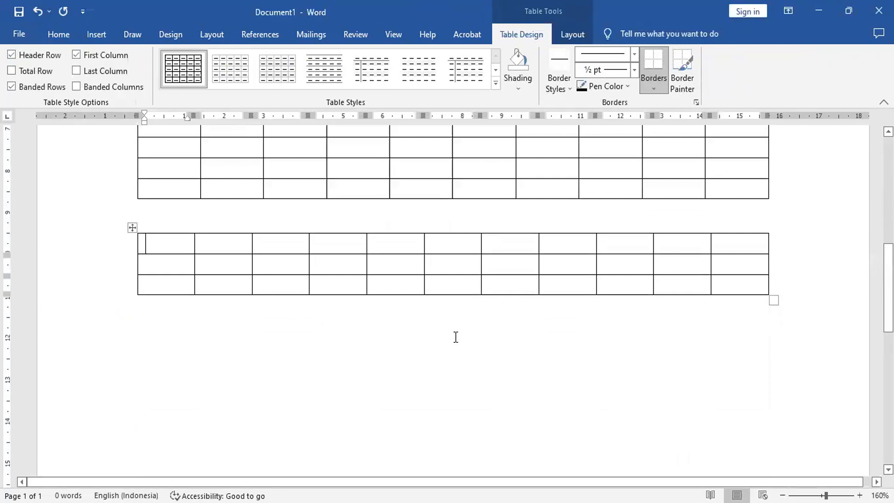
- Add an empty line below the 11-column table and insert a table with 3 columns and 10 rows there
{"action": "left_click", "coordinate": [155, 324]}
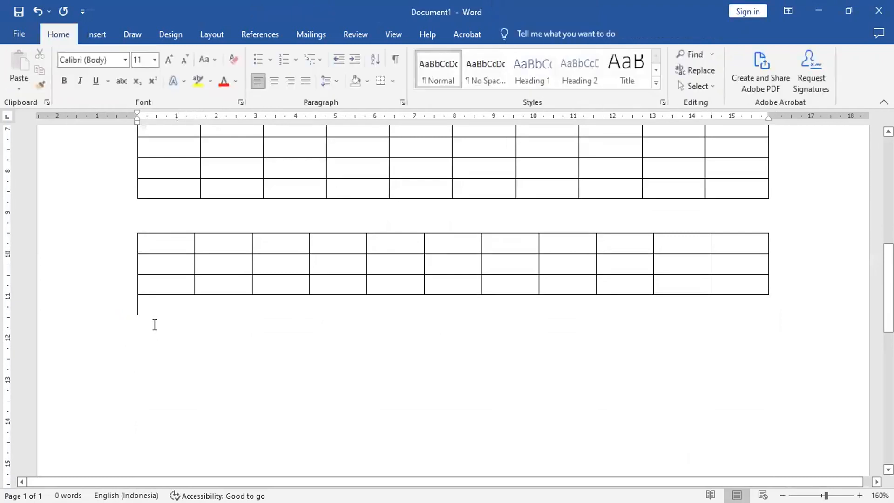
{"action": "key", "text": "Return"}
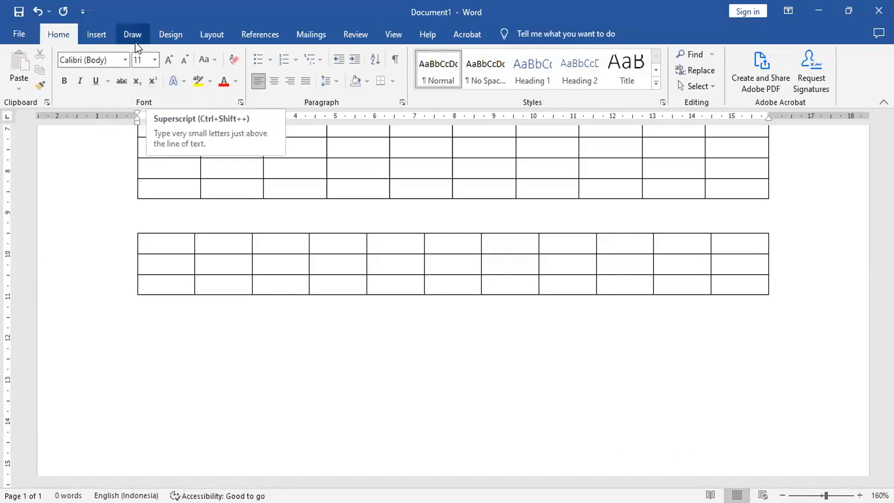
{"action": "left_click", "coordinate": [103, 35]}
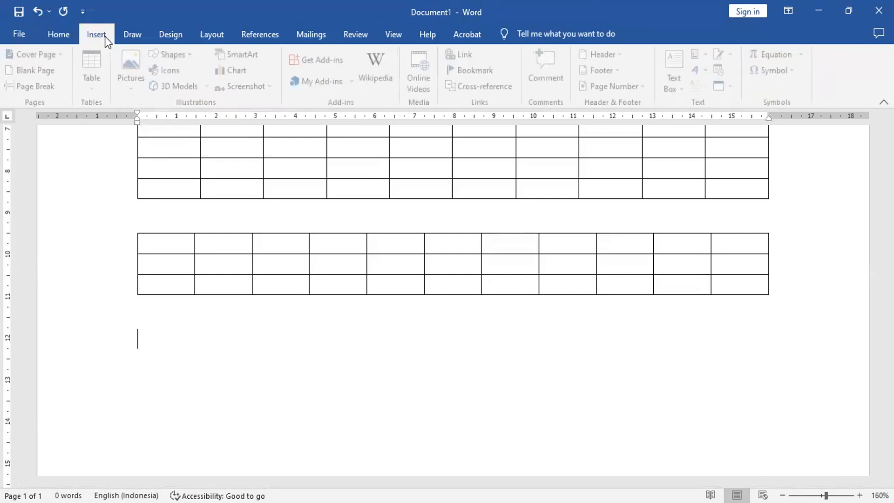
{"action": "left_click", "coordinate": [92, 80]}
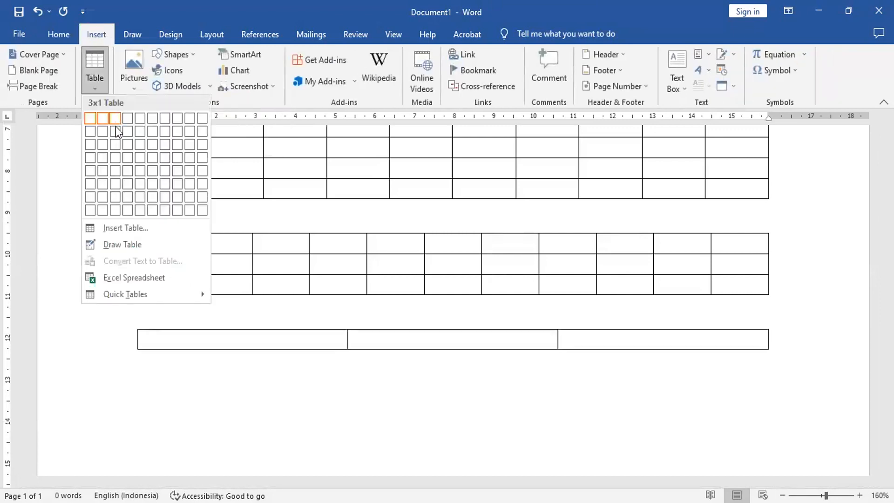
{"action": "left_click", "coordinate": [129, 228]}
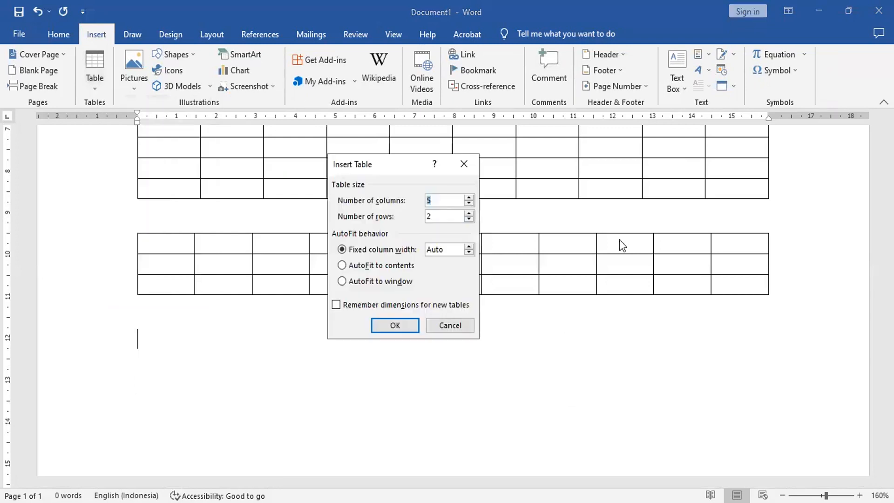
{"action": "type", "text": "3"}
{"action": "double_click", "coordinate": [447, 214]}
{"action": "type", "text": "10"}
{"action": "left_click", "coordinate": [394, 326]}
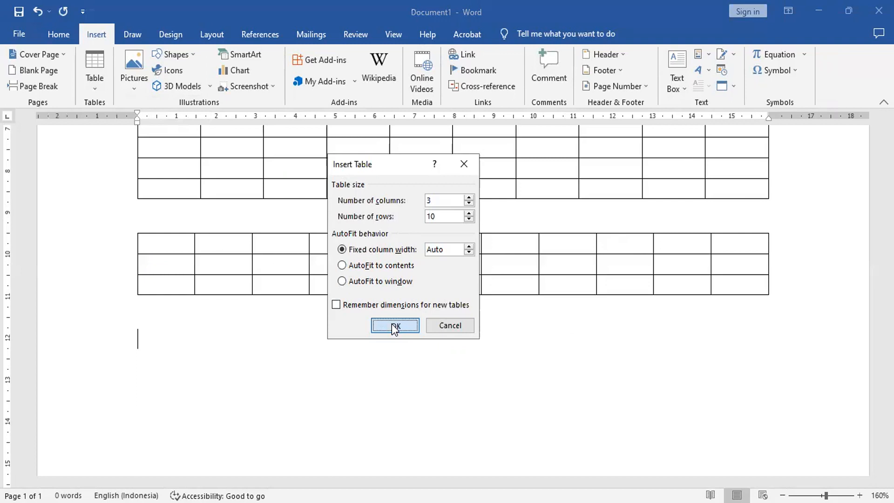
{"action": "scroll", "coordinate": [577, 263], "scroll_direction": "down", "scroll_amount": 5}
{"action": "scroll", "coordinate": [578, 264], "scroll_direction": "up", "scroll_amount": 3}
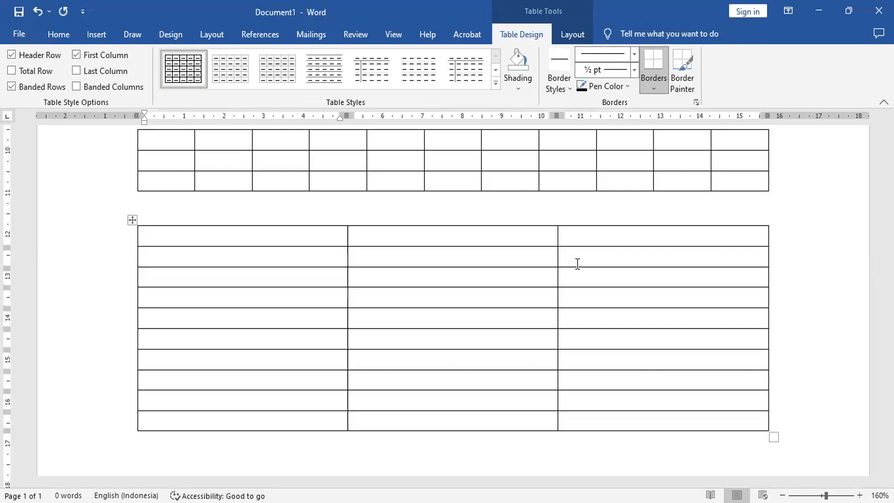
{"action": "scroll", "coordinate": [489, 219], "scroll_direction": "up", "scroll_amount": 8}
{"action": "scroll", "coordinate": [473, 219], "scroll_direction": "up", "scroll_amount": 4}
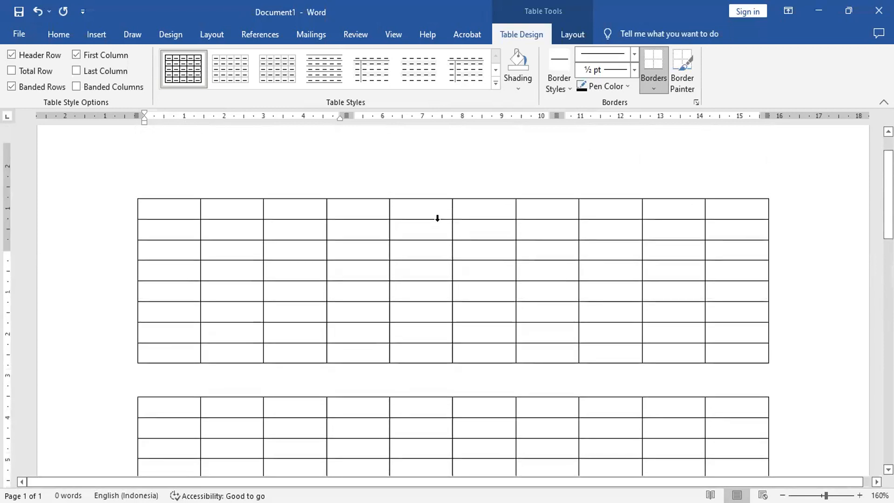
- Select the whole first table at the start of the document and delete it
{"action": "scroll", "coordinate": [438, 219], "scroll_direction": "up", "scroll_amount": 2}
{"action": "left_click", "coordinate": [171, 263]}
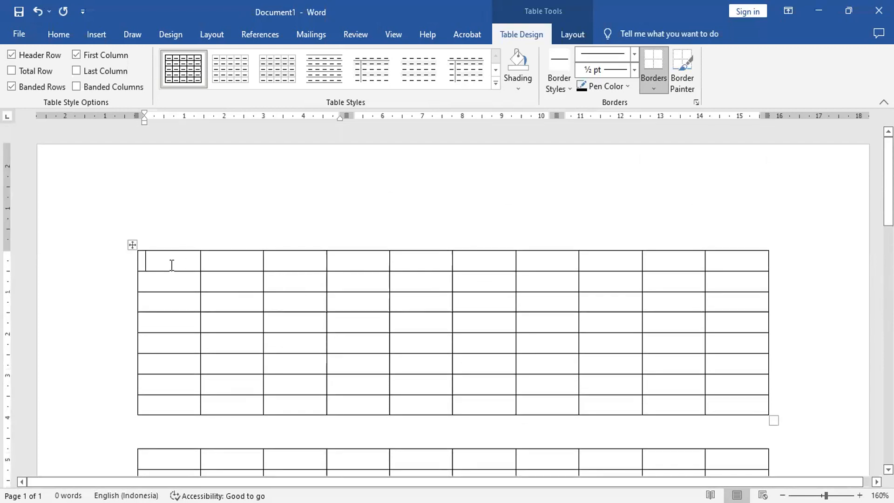
{"action": "left_click", "coordinate": [133, 246]}
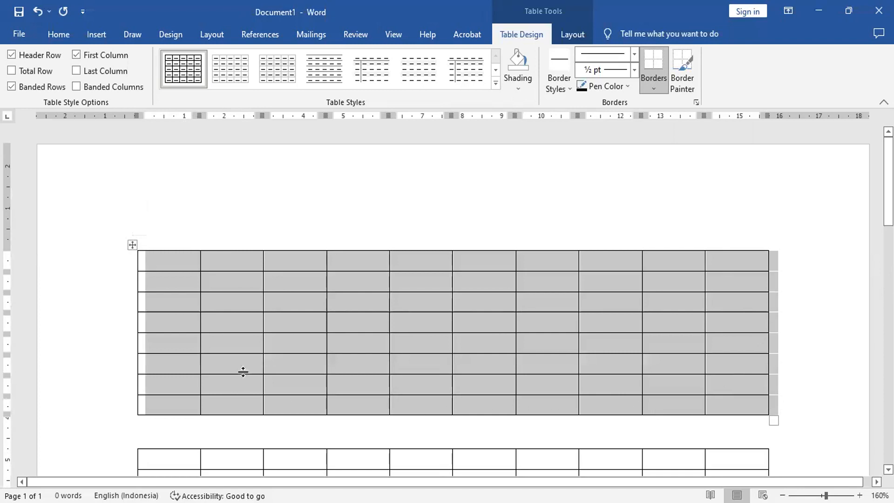
{"action": "left_click", "coordinate": [134, 246]}
{"action": "left_click", "coordinate": [157, 280]}
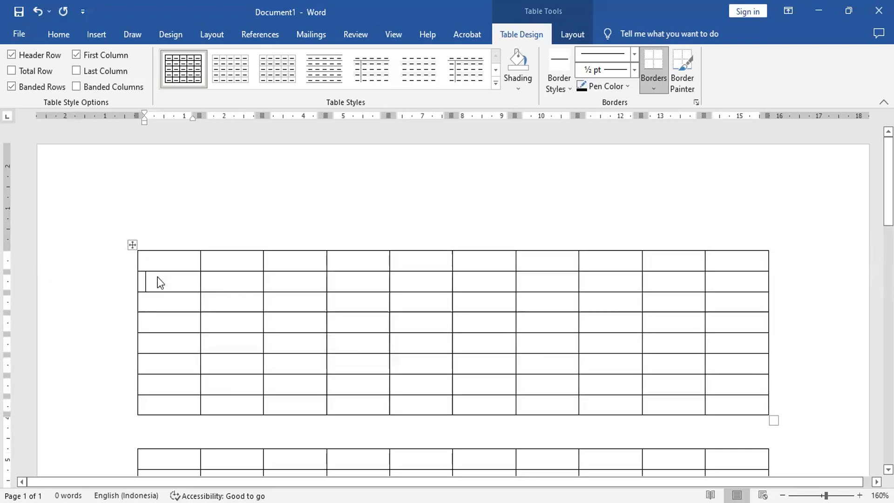
{"action": "left_click", "coordinate": [131, 245]}
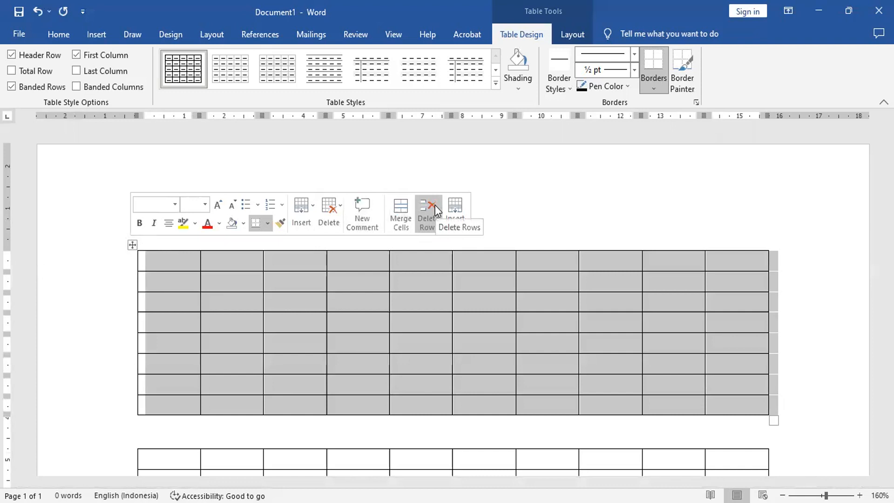
{"action": "left_click", "coordinate": [329, 210]}
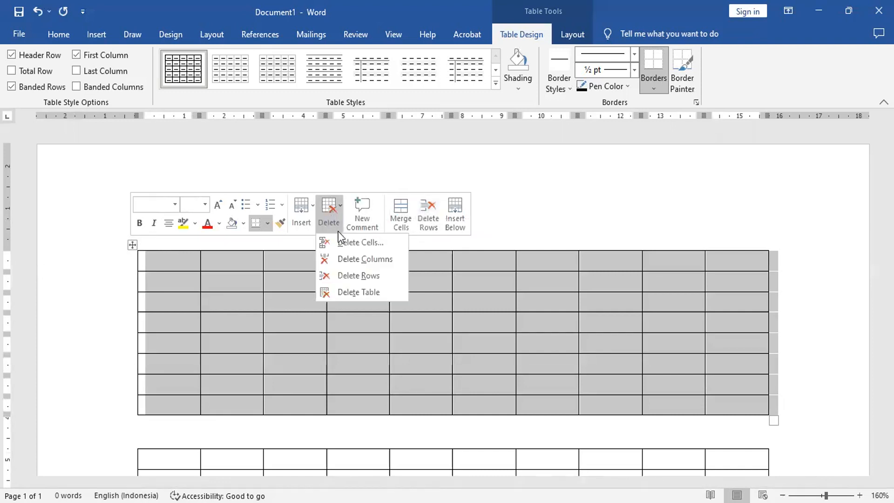
{"action": "left_click", "coordinate": [374, 293]}
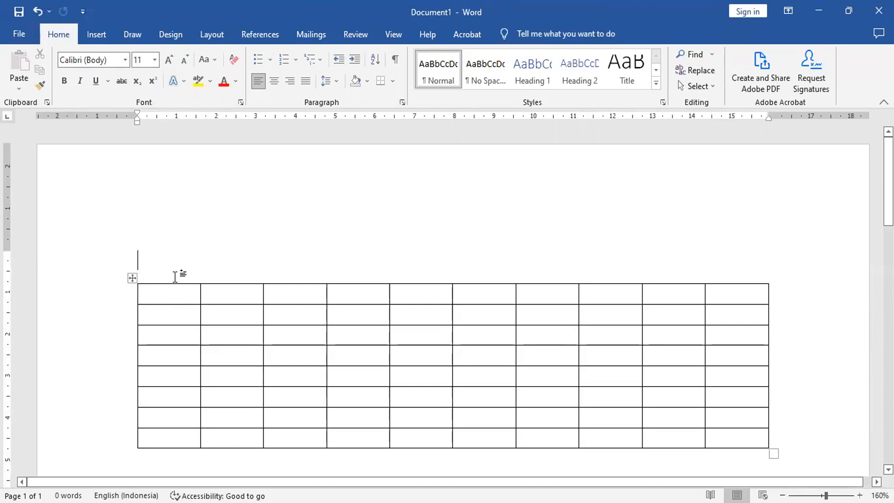
- Step through the first-row cells of the remaining 10-column table from the first column to the last to review the columns
{"action": "left_click", "coordinate": [173, 281]}
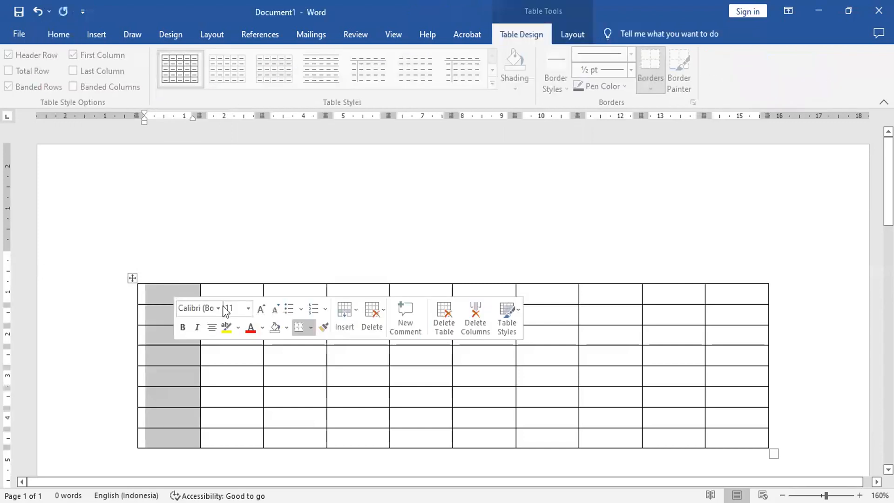
{"action": "left_click", "coordinate": [430, 377]}
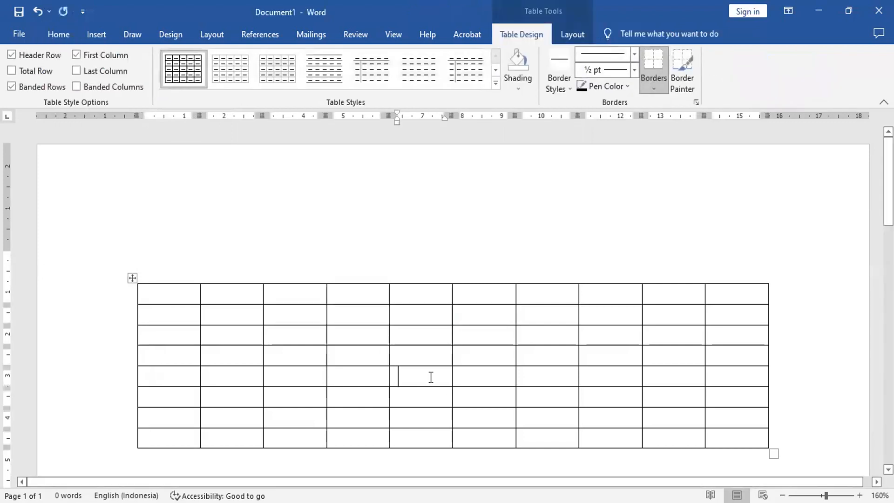
{"action": "left_click", "coordinate": [526, 375]}
{"action": "left_click", "coordinate": [599, 362]}
{"action": "left_click", "coordinate": [179, 296]}
{"action": "left_click", "coordinate": [222, 292]}
{"action": "left_click", "coordinate": [293, 295]}
{"action": "left_click", "coordinate": [340, 294]}
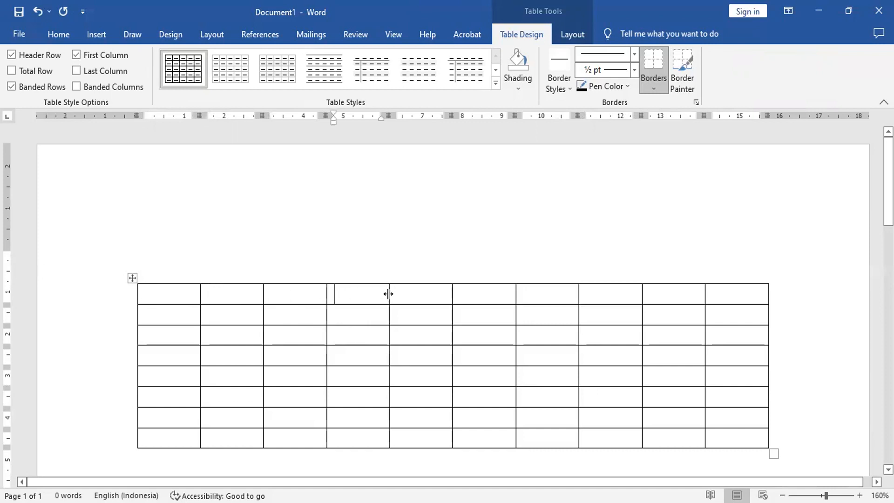
{"action": "left_click", "coordinate": [405, 293]}
{"action": "left_click", "coordinate": [723, 292]}
{"action": "left_click", "coordinate": [179, 293]}
{"action": "left_click", "coordinate": [219, 293]}
{"action": "left_click", "coordinate": [284, 289]}
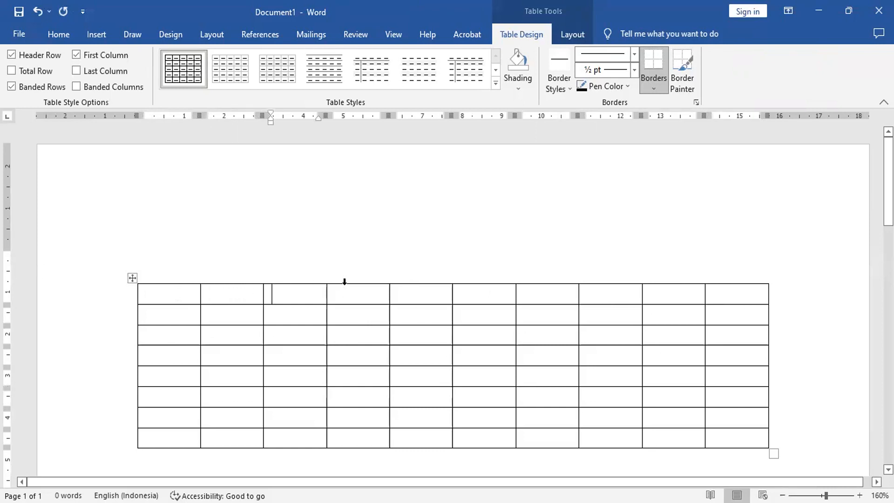
{"action": "left_click", "coordinate": [364, 292]}
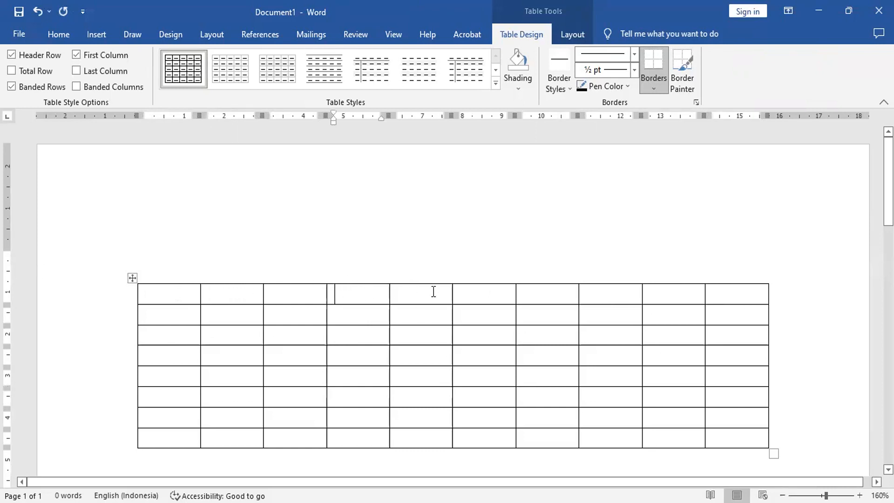
{"action": "left_click", "coordinate": [403, 291]}
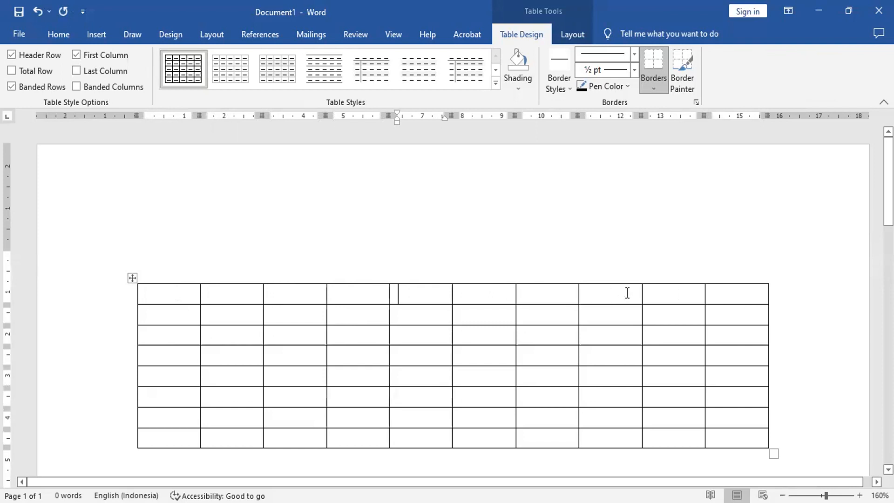
{"action": "left_click", "coordinate": [730, 294]}
{"action": "left_click", "coordinate": [739, 315]}
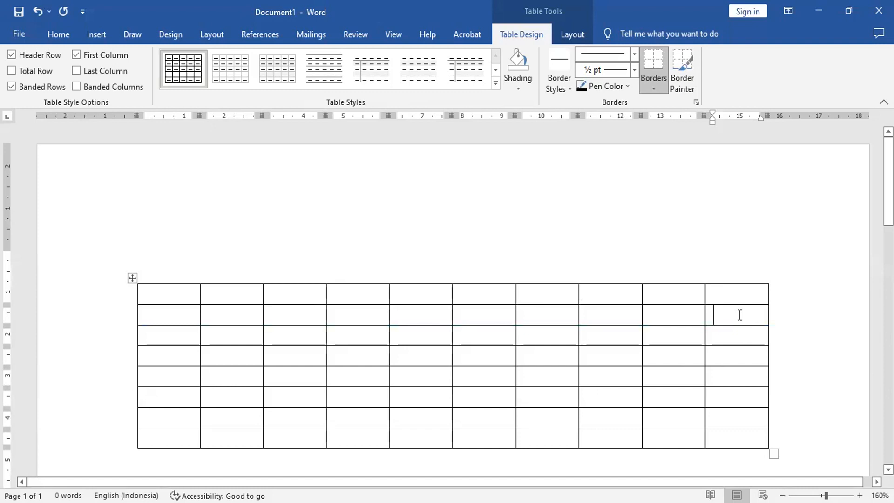
- Step down the cells of the first column to the last row to review the table's rows
{"action": "left_click", "coordinate": [178, 335]}
{"action": "left_click", "coordinate": [172, 376]}
{"action": "left_click", "coordinate": [169, 437]}
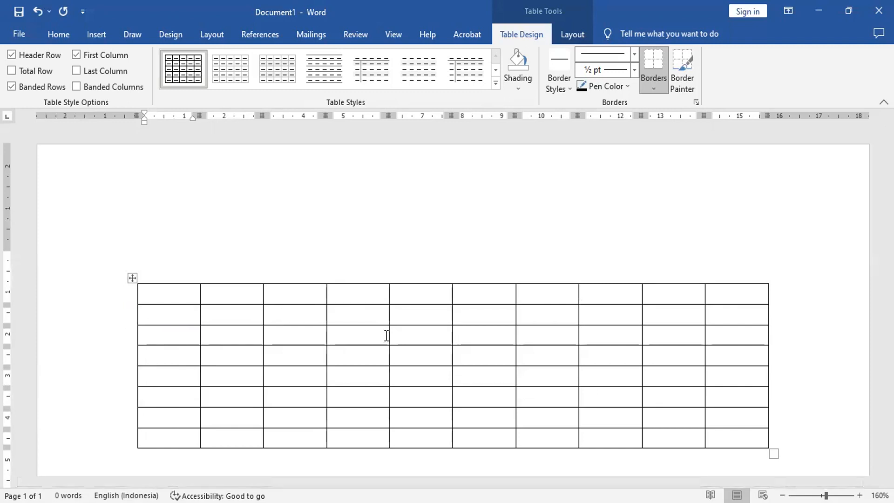
{"action": "left_click", "coordinate": [476, 350]}
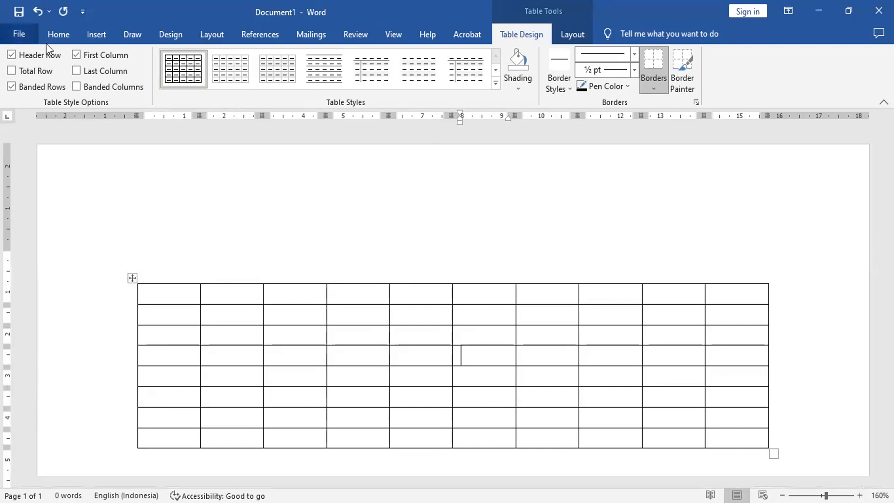
- Select the first, second and last columns of the table in turn to check the column layout
{"action": "left_click", "coordinate": [174, 291]}
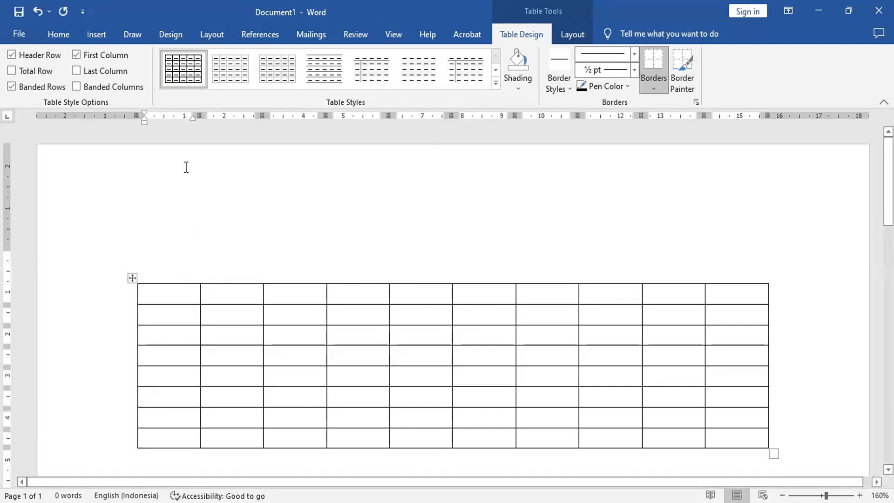
{"action": "left_click", "coordinate": [161, 279]}
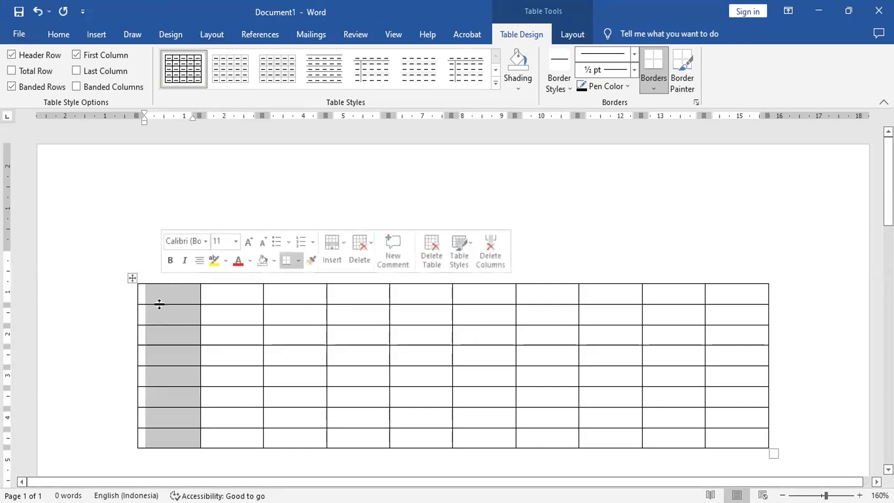
{"action": "left_click", "coordinate": [231, 279]}
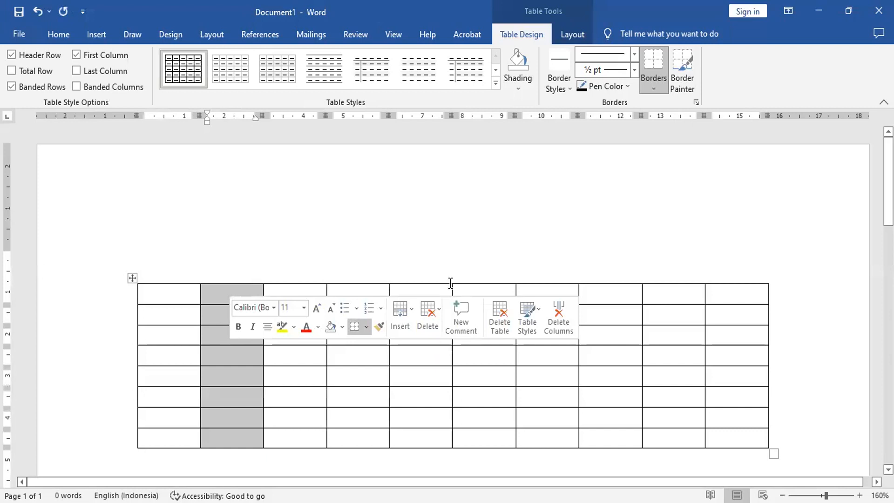
{"action": "left_click", "coordinate": [727, 280]}
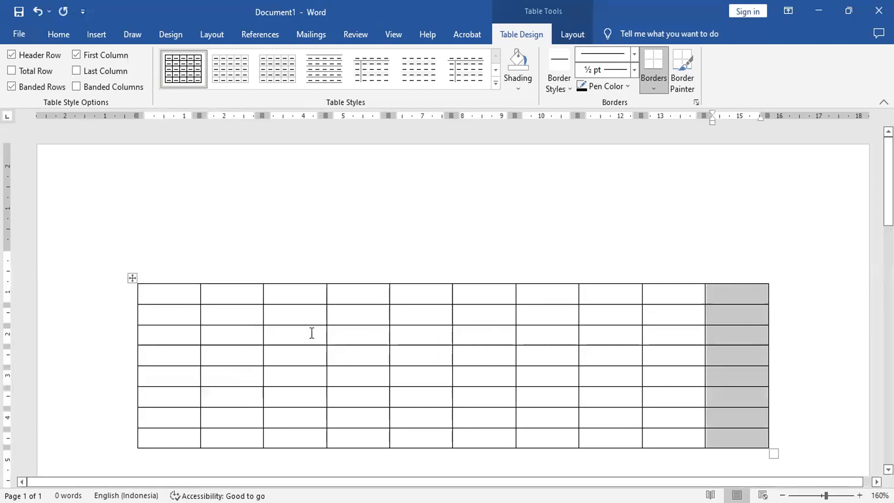
- Narrow the first, second and third columns of the table to about 0.75 cm each
{"action": "left_click", "coordinate": [286, 317]}
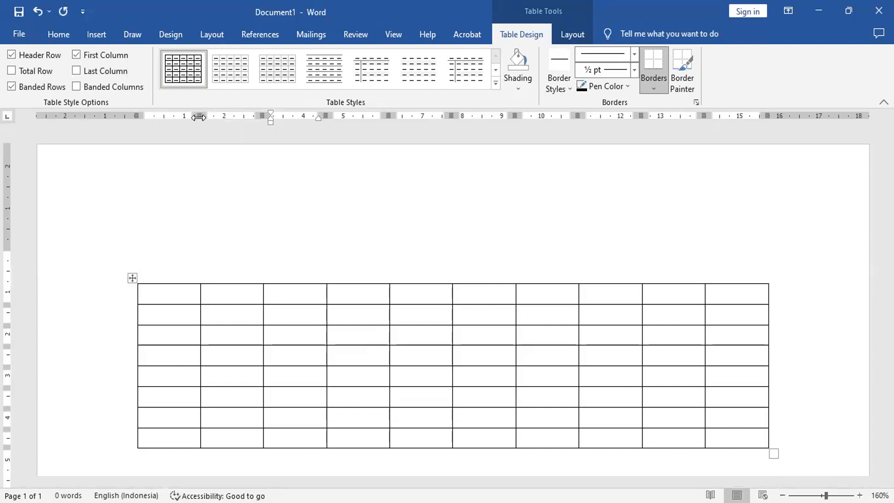
{"action": "left_click_drag", "start_coordinate": [198, 115], "coordinate": [164, 132]}
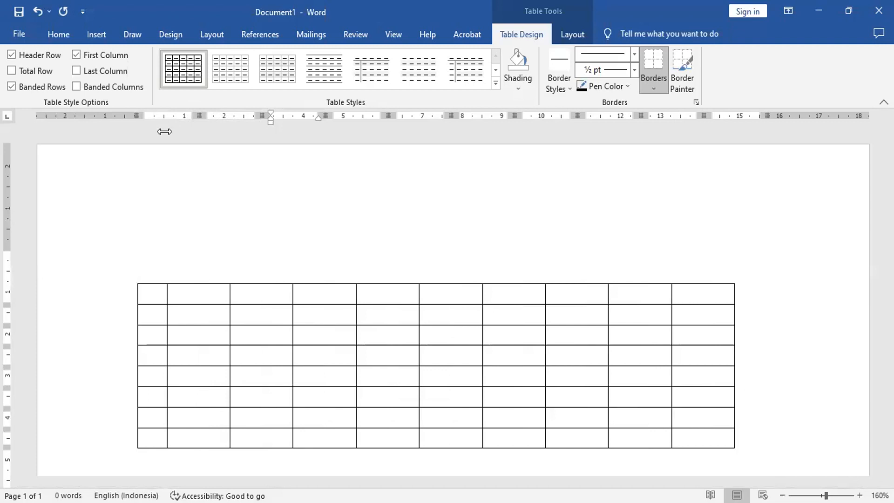
{"action": "left_click", "coordinate": [238, 315]}
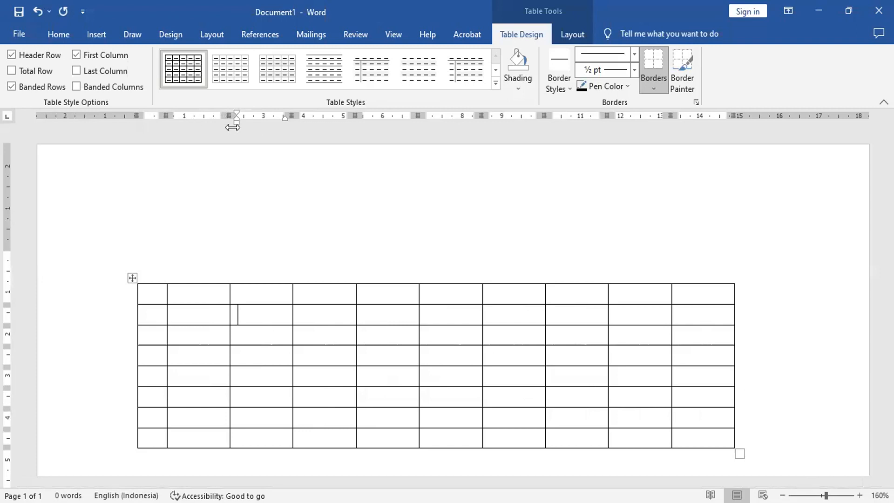
{"action": "left_click_drag", "start_coordinate": [232, 127], "coordinate": [199, 126]}
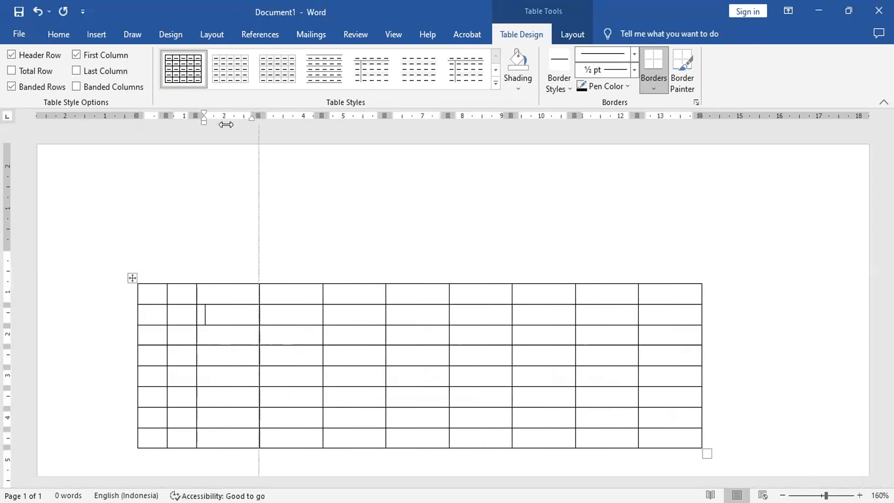
{"action": "left_click_drag", "start_coordinate": [260, 122], "coordinate": [227, 122]}
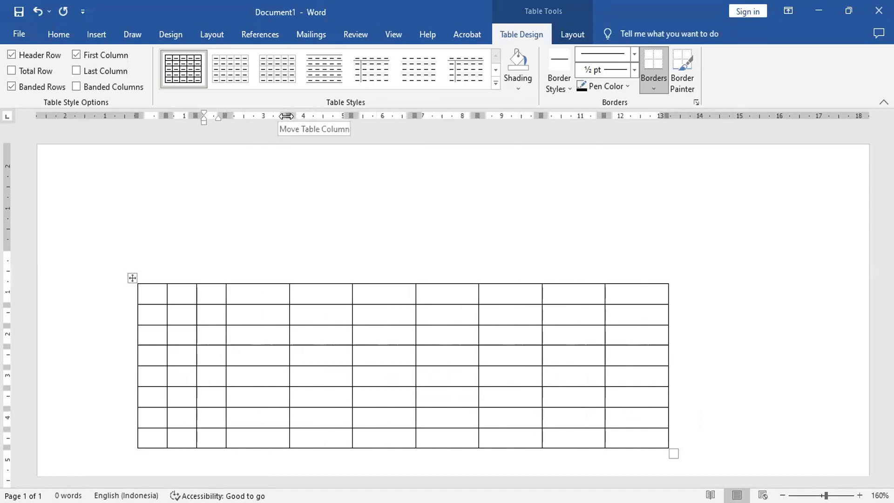
- Widen the fourth column to about 3.5 cm and narrow the fifth, sixth and seventh columns to about 1 cm each
{"action": "left_click_drag", "start_coordinate": [289, 116], "coordinate": [366, 116]}
{"action": "left_click_drag", "start_coordinate": [426, 118], "coordinate": [406, 127]}
{"action": "left_click_drag", "start_coordinate": [460, 119], "coordinate": [446, 133]}
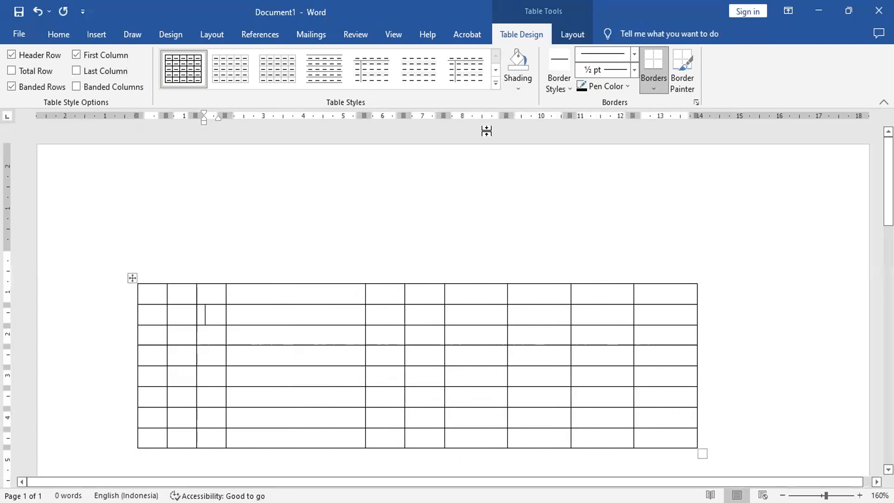
{"action": "left_click_drag", "start_coordinate": [506, 121], "coordinate": [484, 128]}
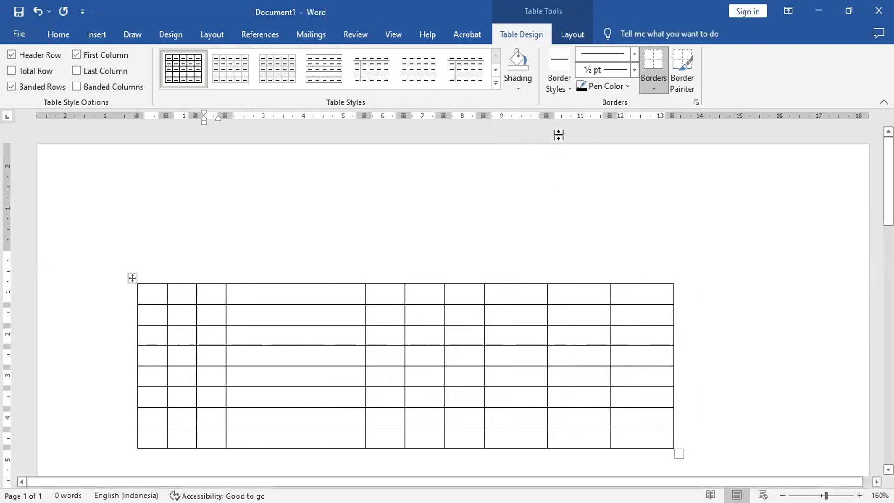
- Widen the eighth column to about 3.5 cm and narrow the ninth and tenth columns to about 1 cm each
{"action": "left_click_drag", "start_coordinate": [549, 116], "coordinate": [551, 116]}
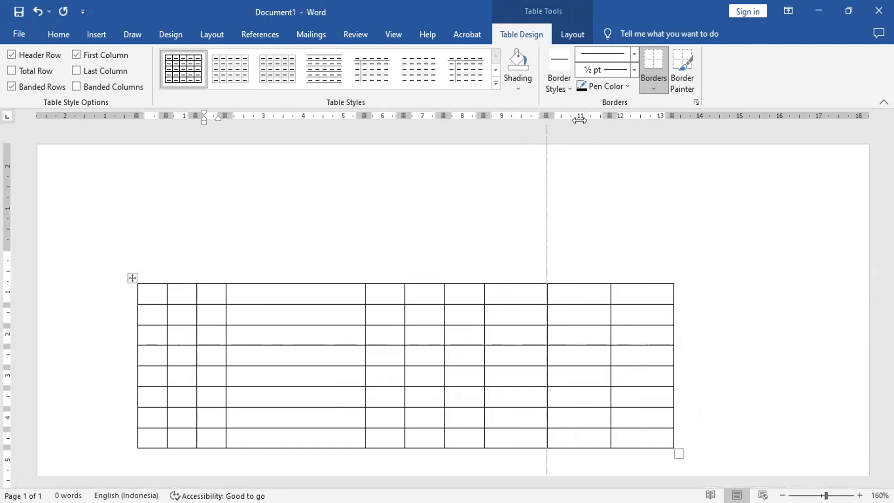
{"action": "left_click_drag", "start_coordinate": [620, 122], "coordinate": [623, 121]}
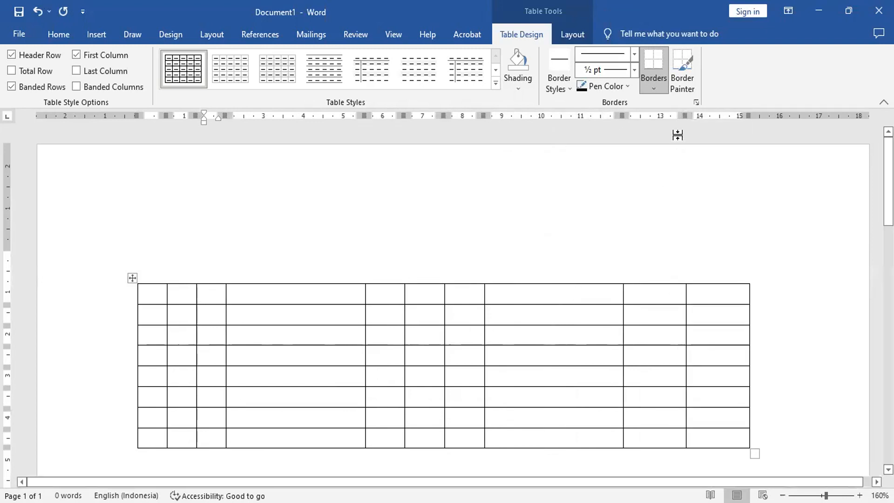
{"action": "left_click_drag", "start_coordinate": [685, 117], "coordinate": [664, 129]}
{"action": "left_click_drag", "start_coordinate": [720, 114], "coordinate": [702, 134]}
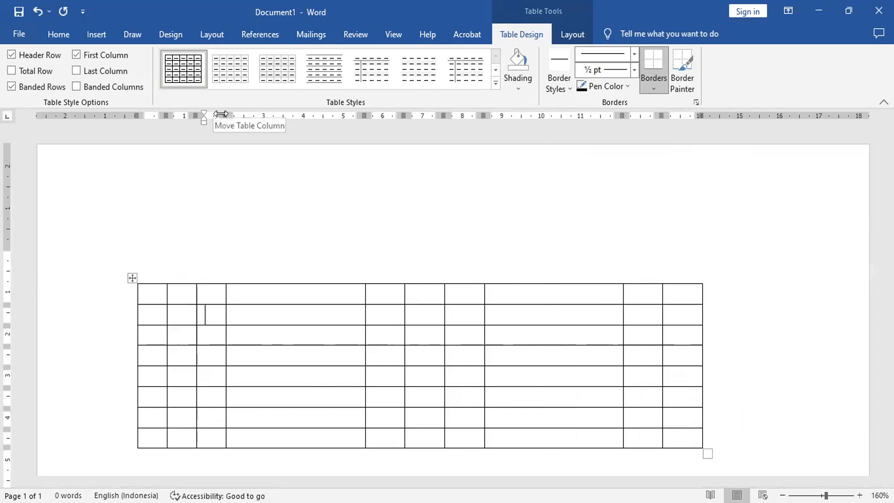
- Examine the first four cells of the top row by placing the cursor in them one after another
{"action": "left_click", "coordinate": [225, 300]}
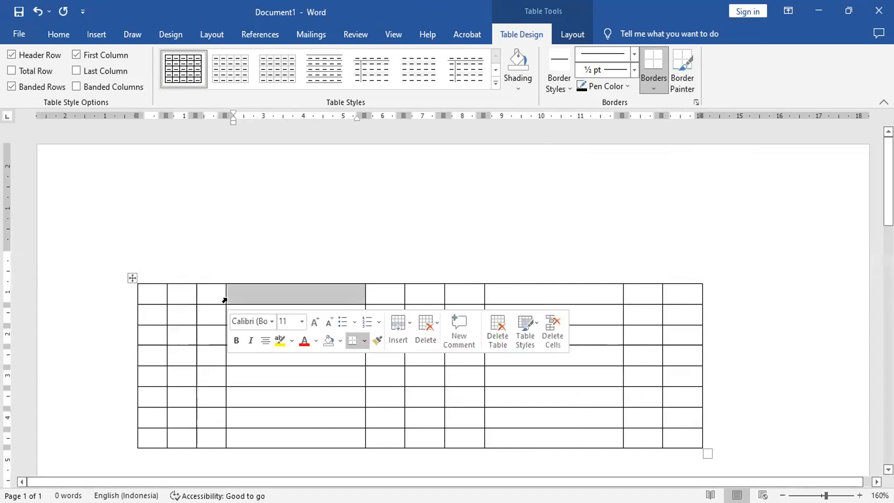
{"action": "left_click", "coordinate": [212, 295]}
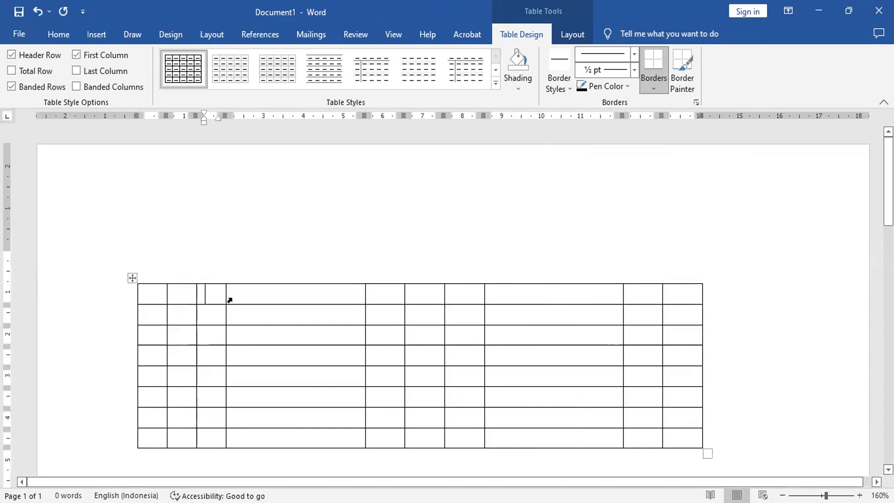
{"action": "left_click", "coordinate": [240, 294]}
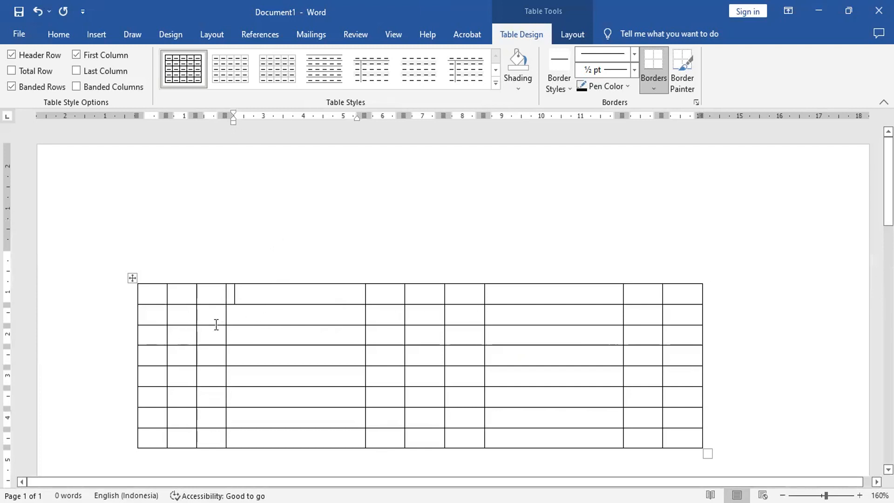
{"action": "left_click", "coordinate": [152, 297]}
{"action": "left_click", "coordinate": [184, 295]}
{"action": "left_click", "coordinate": [212, 296]}
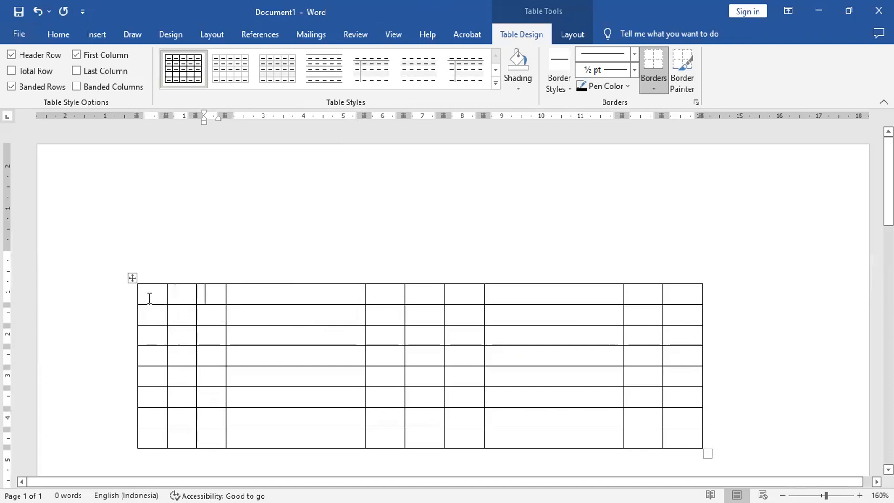
{"action": "left_click", "coordinate": [151, 297]}
{"action": "left_click", "coordinate": [184, 296]}
{"action": "left_click", "coordinate": [217, 293]}
- Merge the first three cells of the table's top row into one cell
{"action": "left_click", "coordinate": [161, 298]}
{"action": "left_click", "coordinate": [215, 295], "text": "shift"}
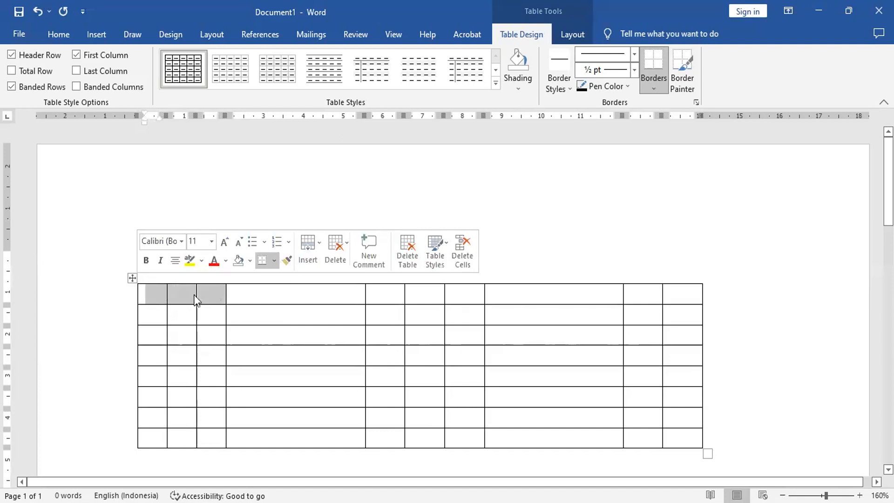
{"action": "left_click", "coordinate": [572, 32]}
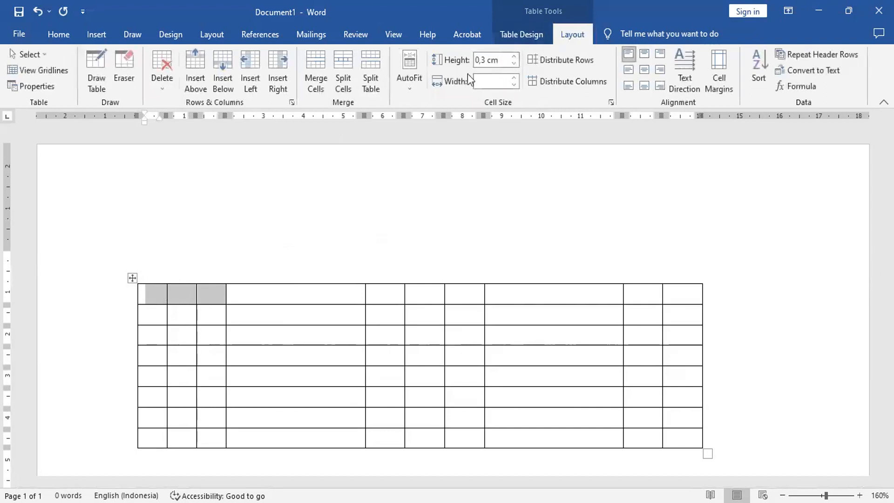
{"action": "left_click", "coordinate": [317, 69]}
{"action": "left_click", "coordinate": [238, 296]}
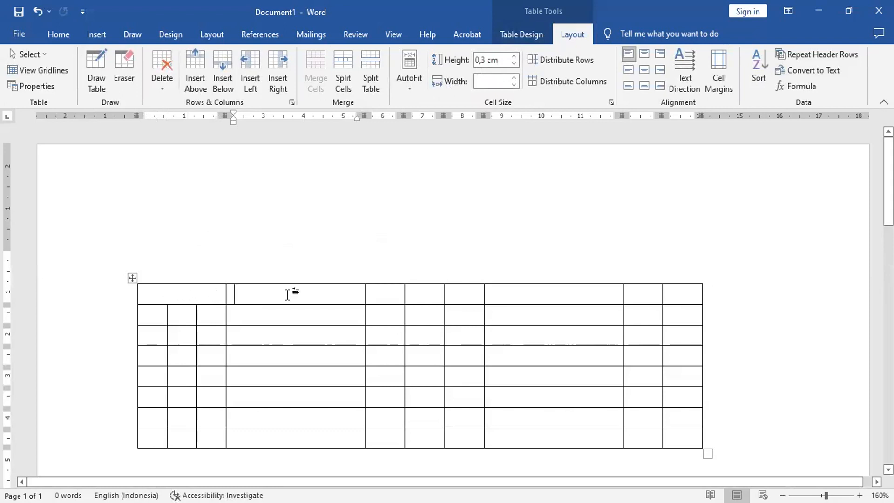
- Merge the first six cells of the table's second row into one cell
{"action": "scroll", "coordinate": [186, 260], "scroll_direction": "down", "scroll_amount": 1}
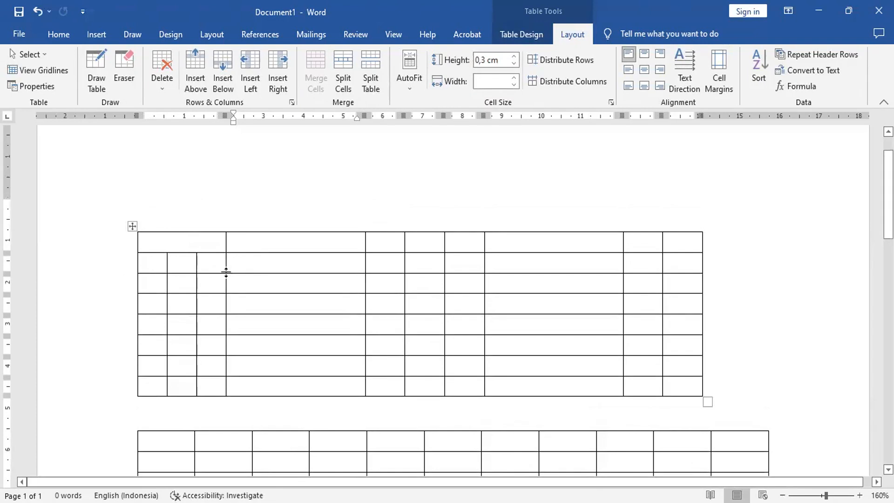
{"action": "left_click", "coordinate": [152, 261]}
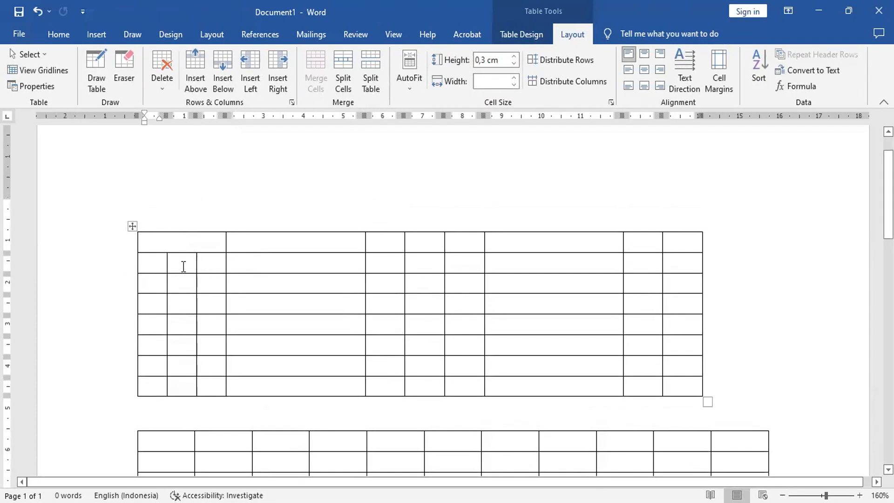
{"action": "left_click", "coordinate": [433, 263], "text": "shift"}
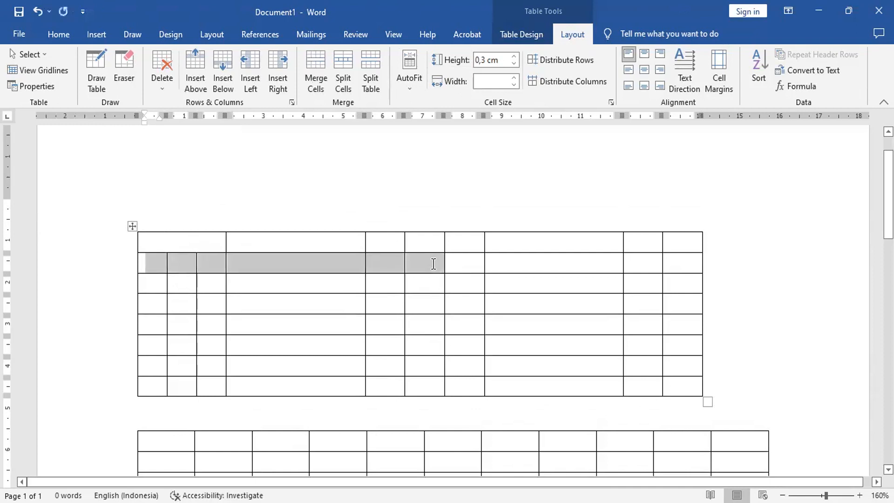
{"action": "left_click", "coordinate": [156, 262]}
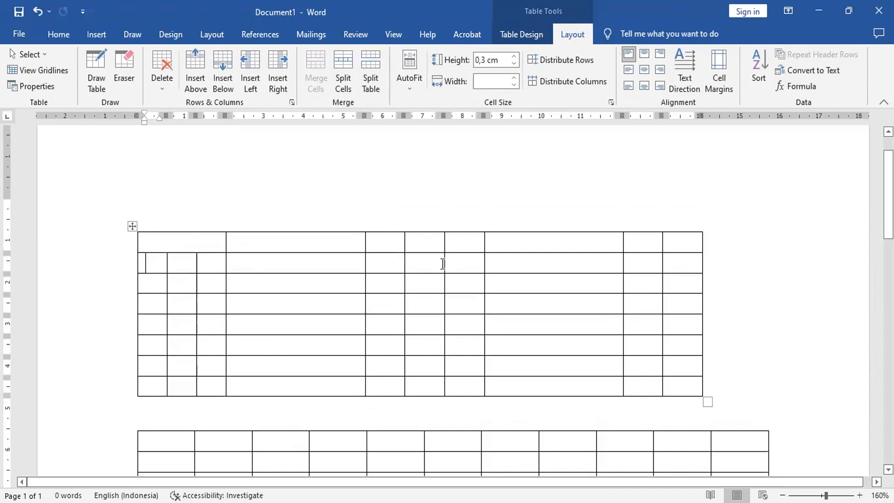
{"action": "left_click", "coordinate": [433, 261], "text": "shift"}
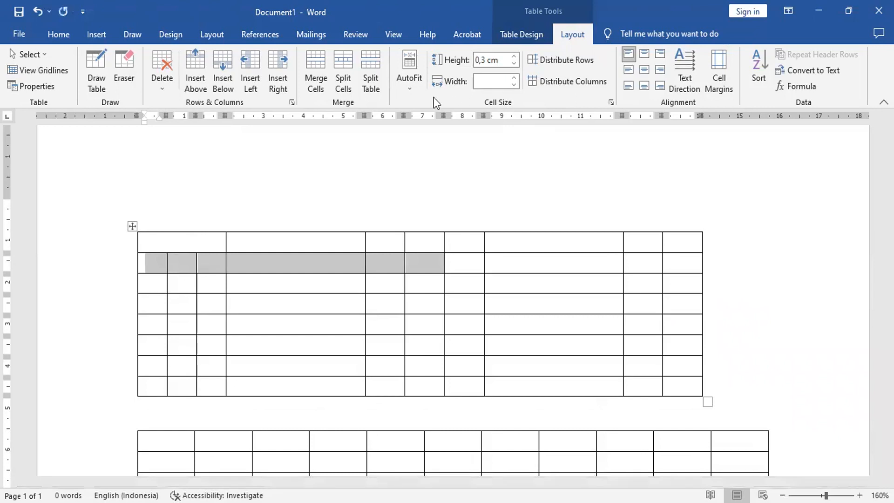
{"action": "left_click", "coordinate": [314, 63]}
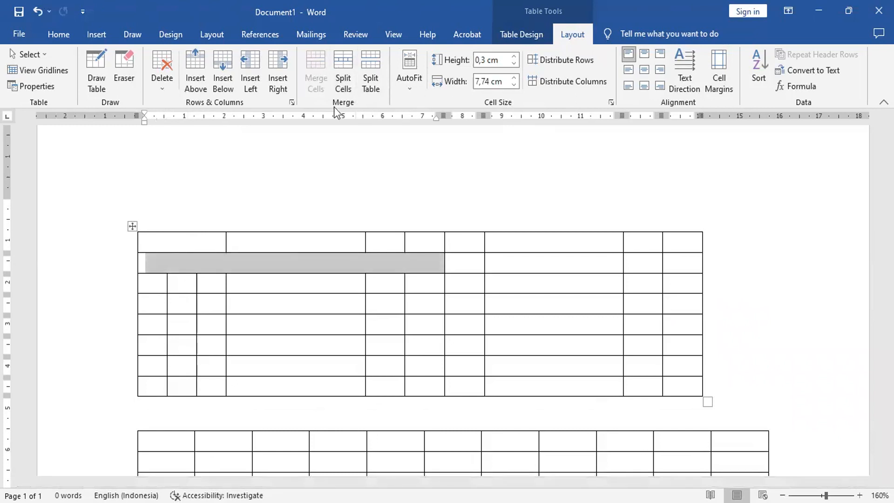
{"action": "left_click", "coordinate": [279, 288]}
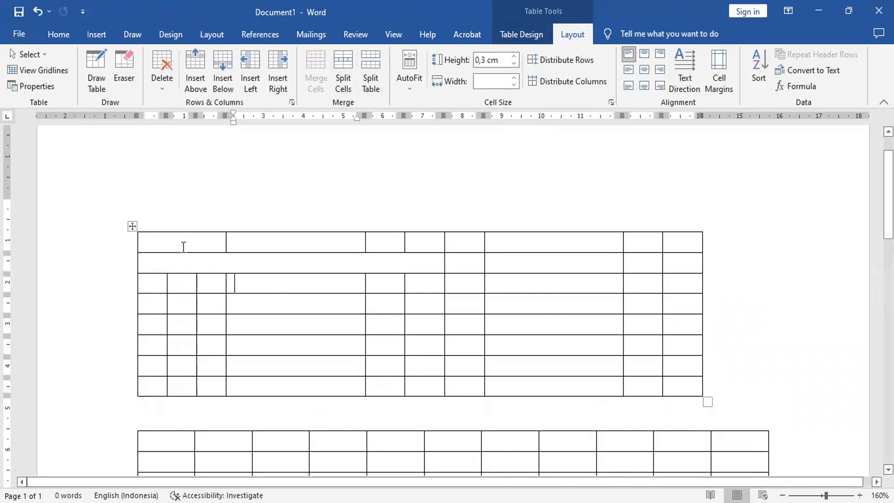
- Examine how the top row is divided by going through its cells one after another to the last
{"action": "left_click", "coordinate": [115, 248]}
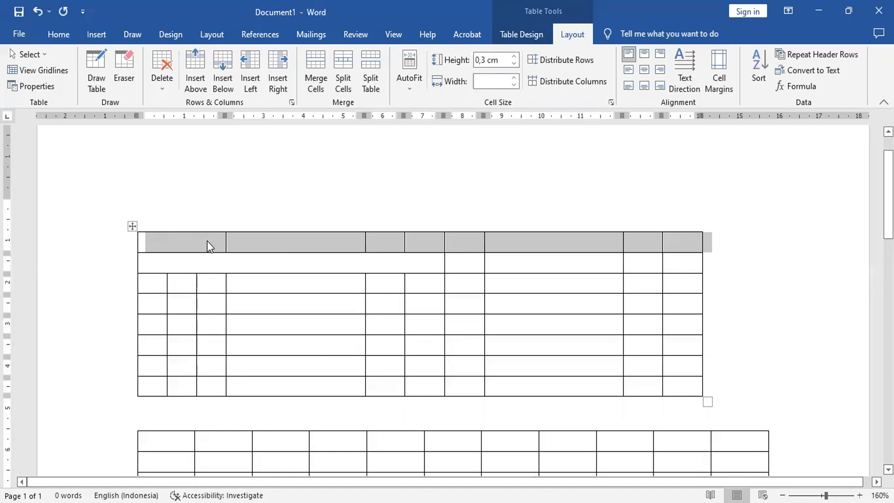
{"action": "left_click", "coordinate": [252, 242]}
{"action": "left_click", "coordinate": [390, 242]}
{"action": "left_click", "coordinate": [424, 241]}
{"action": "left_click", "coordinate": [460, 242]}
{"action": "left_click", "coordinate": [509, 241]}
{"action": "left_click", "coordinate": [637, 242]}
{"action": "left_click", "coordinate": [686, 240]}
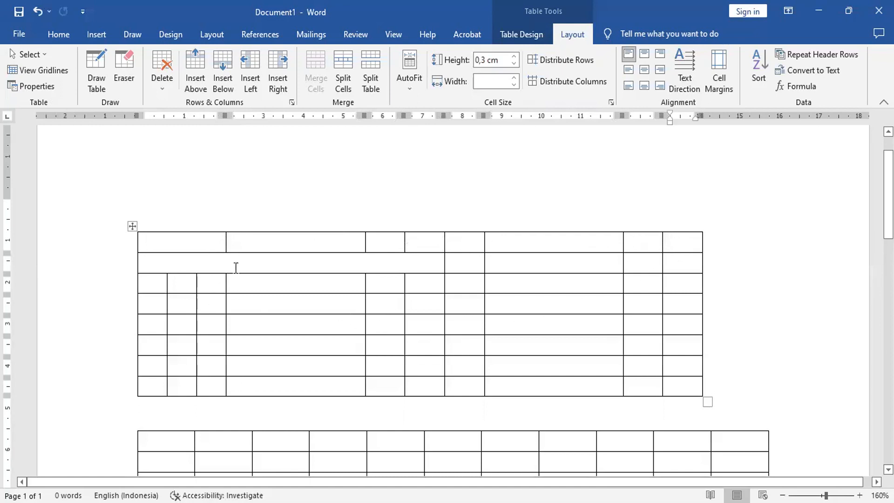
- Examine the cells of the second row in turn, and compare the merged first cells of the top two rows
{"action": "left_click", "coordinate": [174, 268]}
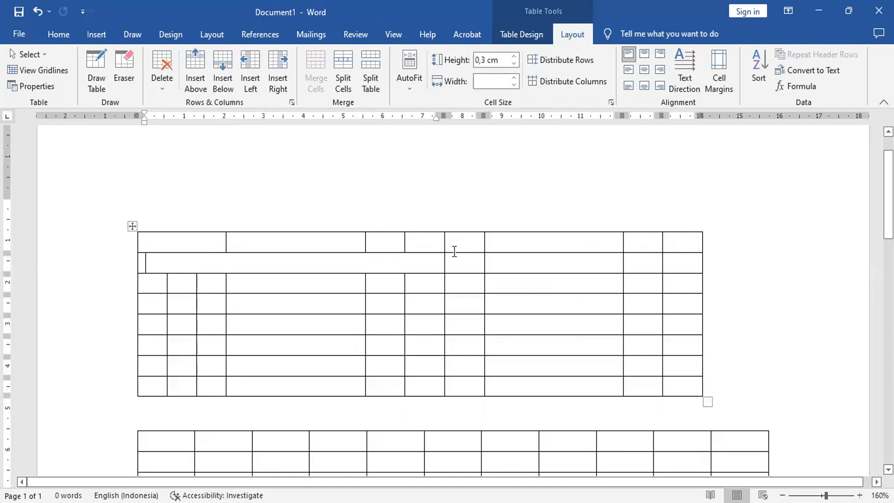
{"action": "left_click", "coordinate": [483, 259]}
{"action": "left_click", "coordinate": [517, 259]}
{"action": "left_click", "coordinate": [652, 259]}
{"action": "left_click", "coordinate": [683, 259]}
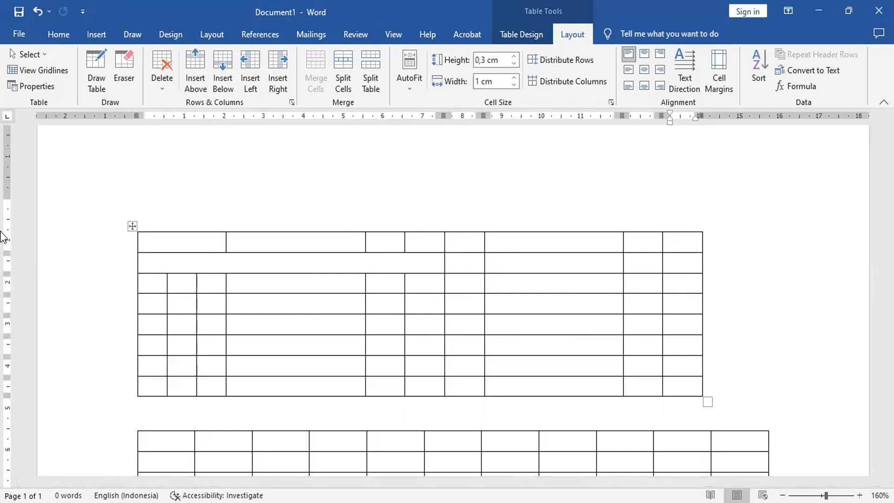
{"action": "left_click", "coordinate": [160, 246]}
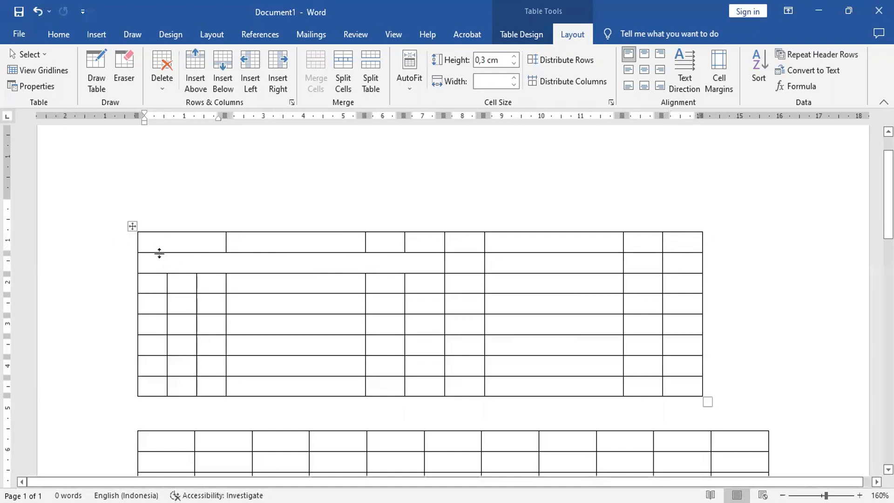
{"action": "left_click", "coordinate": [141, 248]}
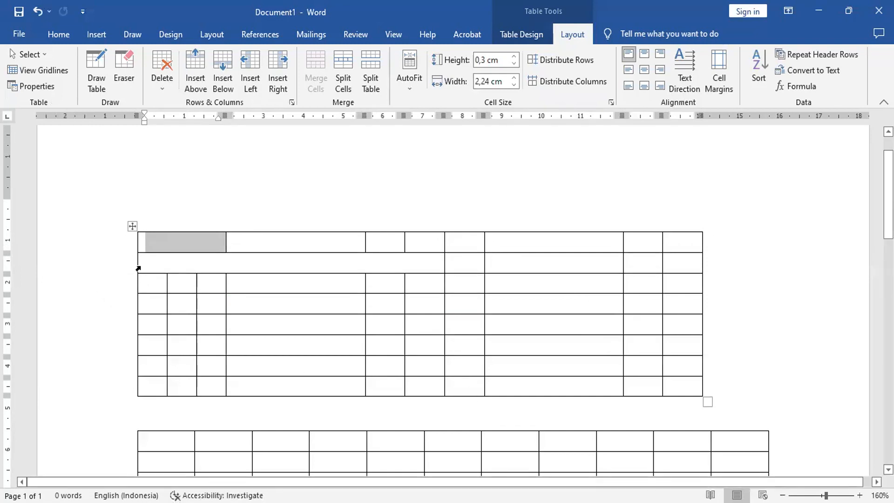
{"action": "left_click", "coordinate": [139, 269]}
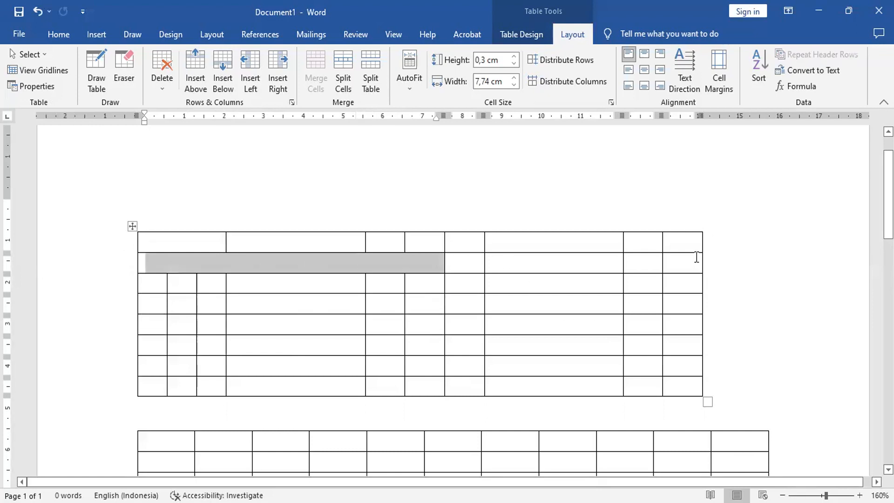
- Merge all the cells of the table's last column into one tall cell
{"action": "left_click", "coordinate": [689, 245]}
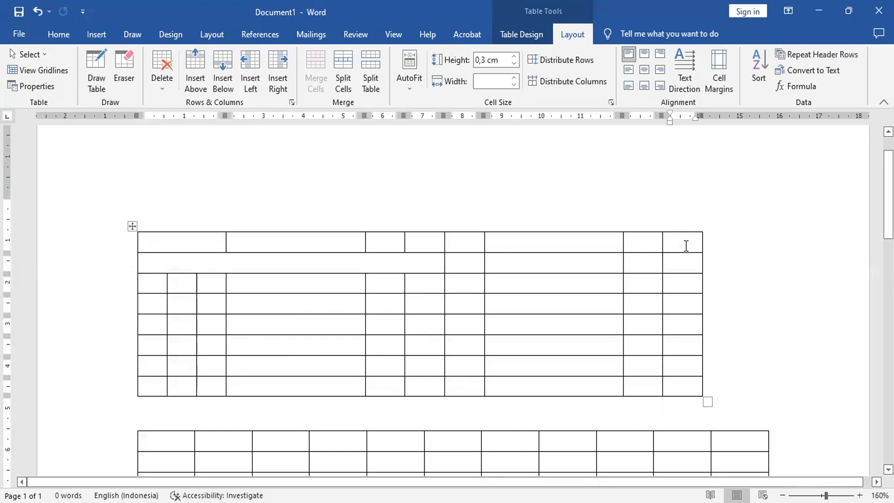
{"action": "left_click", "coordinate": [686, 386], "text": "shift"}
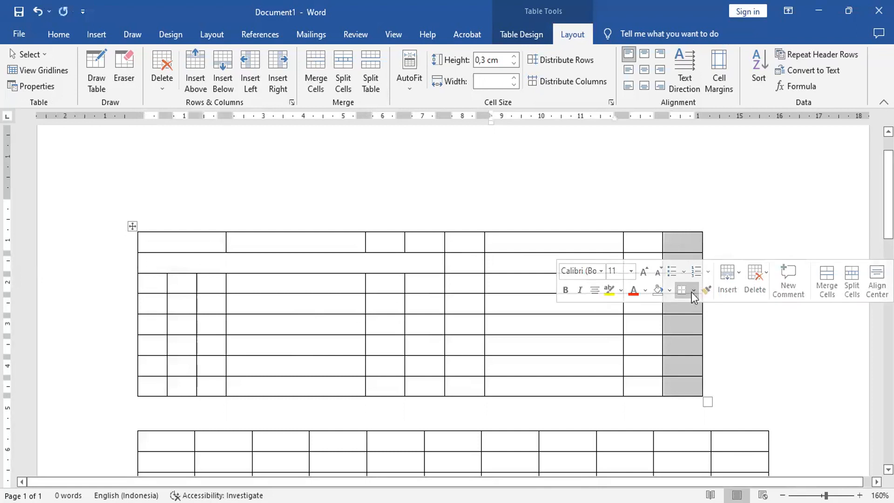
{"action": "left_click", "coordinate": [316, 69]}
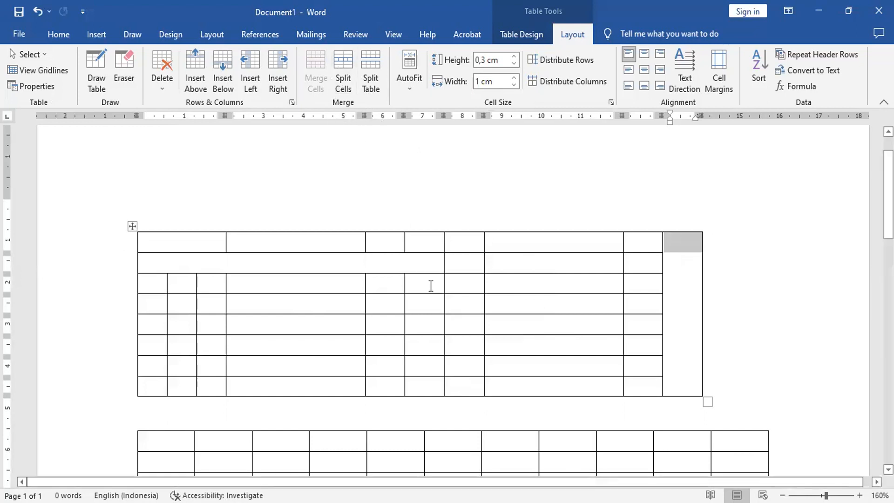
{"action": "left_click", "coordinate": [426, 311]}
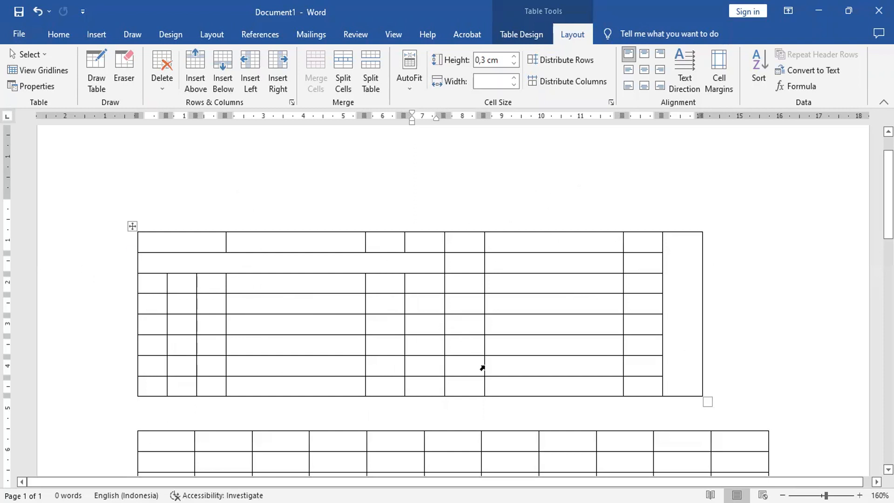
- Remove the inside borders from the fifth and sixth column cells in rows three to six, and check the block's individual cells
{"action": "left_click", "coordinate": [382, 280]}
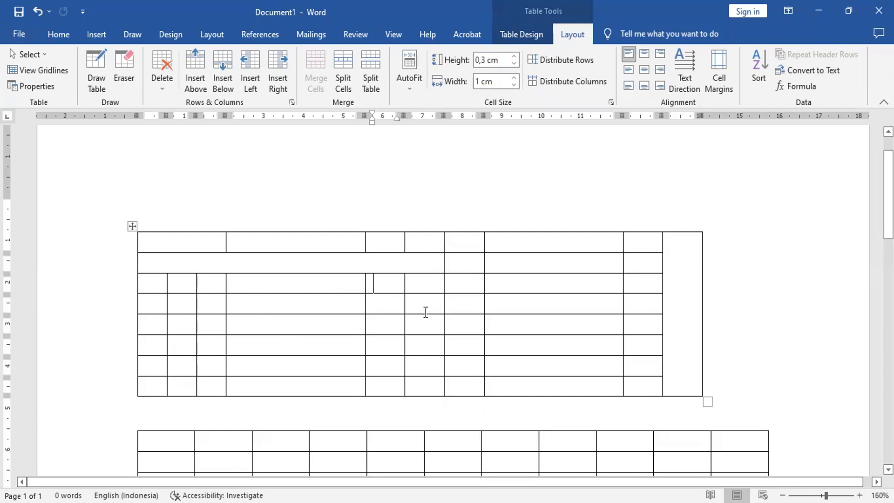
{"action": "left_click", "coordinate": [438, 347], "text": "shift"}
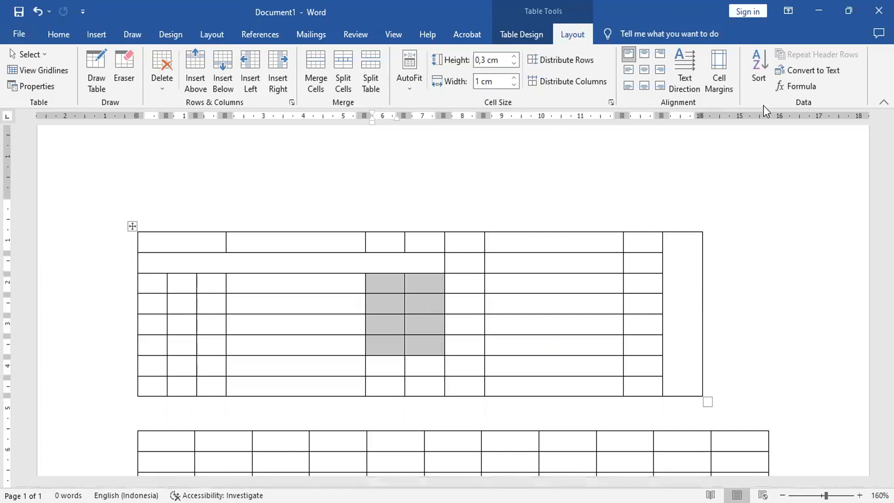
{"action": "left_click", "coordinate": [540, 31]}
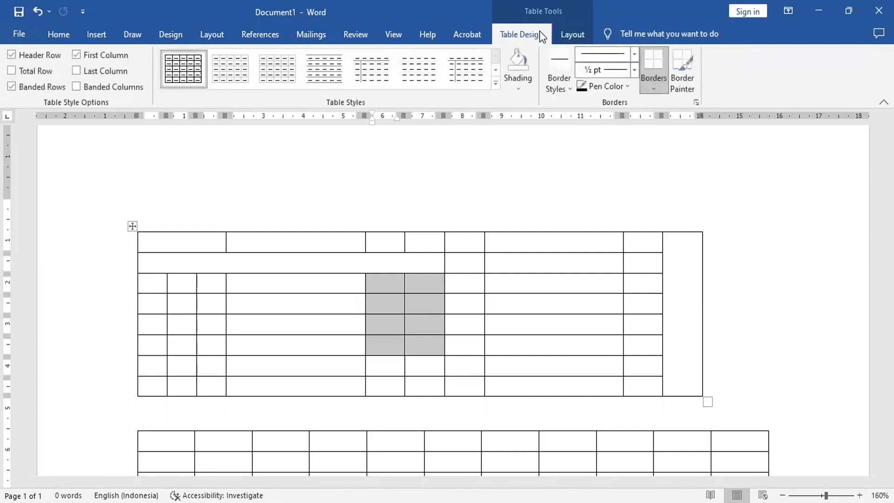
{"action": "left_click", "coordinate": [654, 85]}
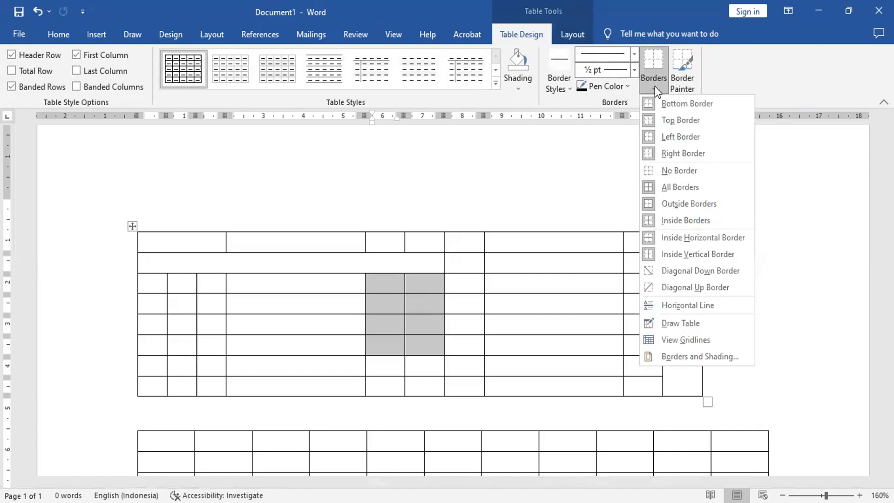
{"action": "left_click", "coordinate": [697, 222]}
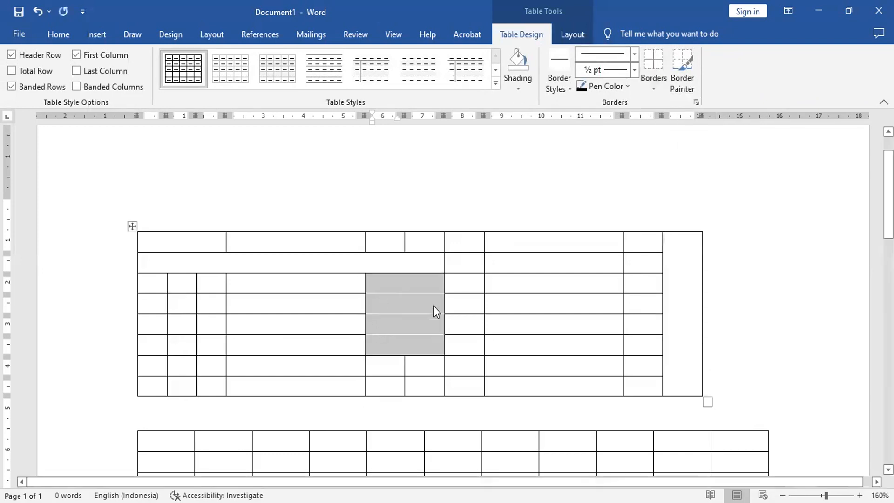
{"action": "left_click", "coordinate": [481, 349]}
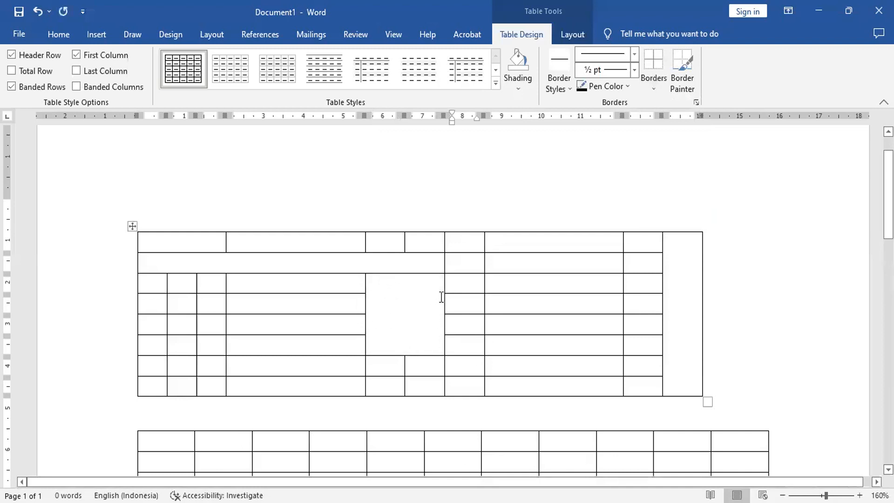
{"action": "left_click", "coordinate": [429, 308]}
{"action": "left_click", "coordinate": [388, 286]}
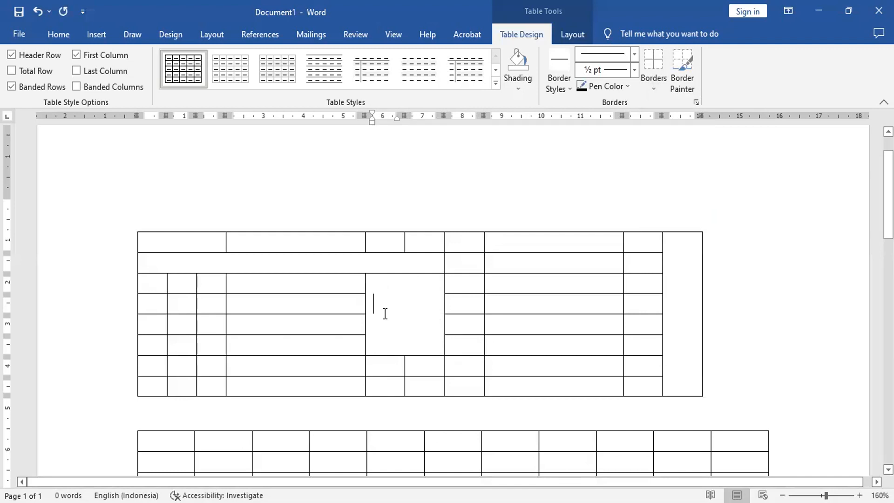
{"action": "left_click", "coordinate": [385, 331]}
- Merge the first three columns' cells in rows three to six into one cell, and compare it with the block without inside borders
{"action": "left_click", "coordinate": [151, 287]}
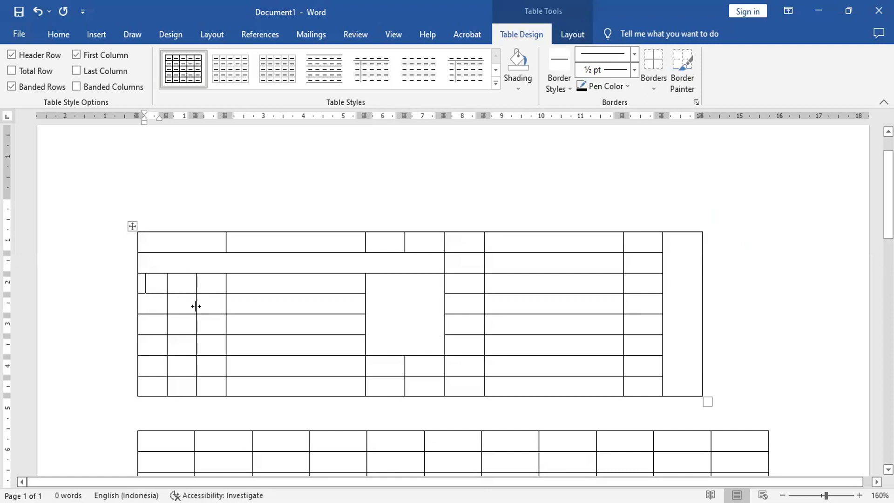
{"action": "left_click", "coordinate": [190, 342], "text": "shift"}
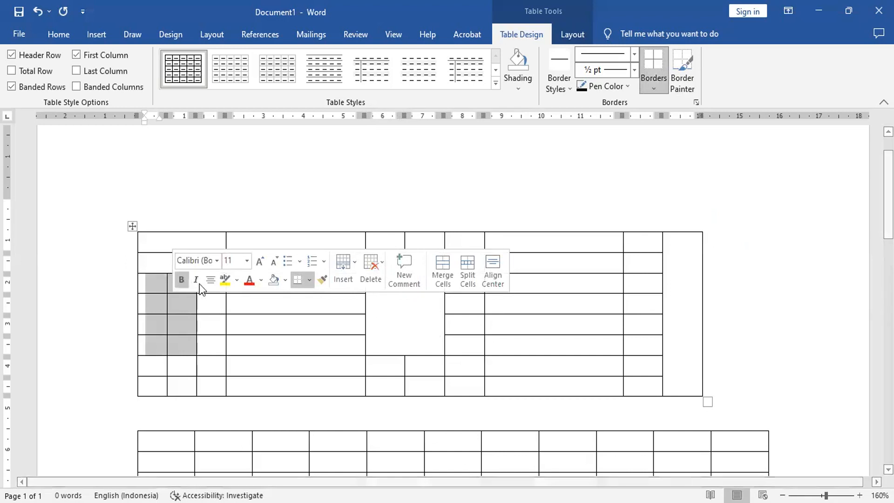
{"action": "left_click", "coordinate": [220, 347], "text": "shift"}
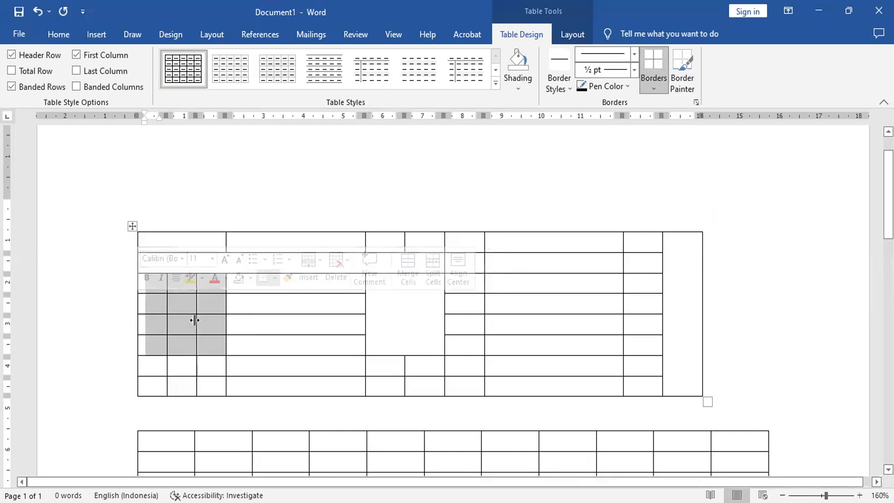
{"action": "left_click", "coordinate": [567, 34]}
{"action": "left_click", "coordinate": [314, 64]}
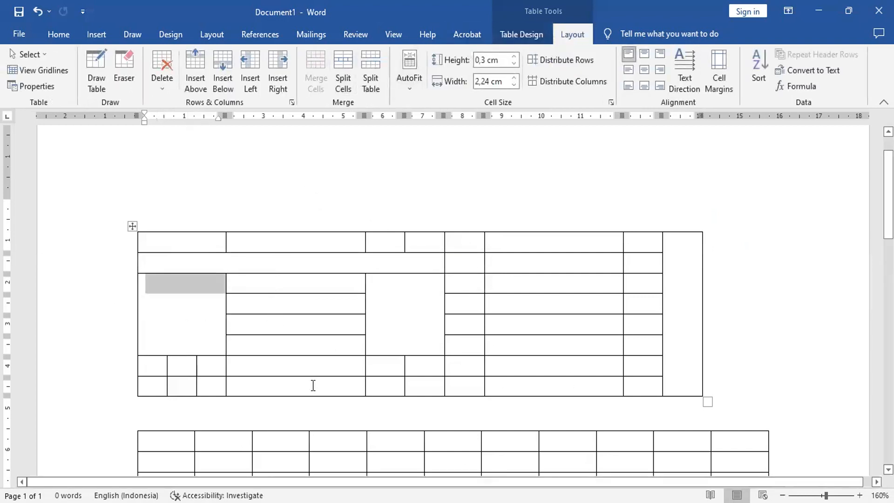
{"action": "left_click", "coordinate": [197, 326]}
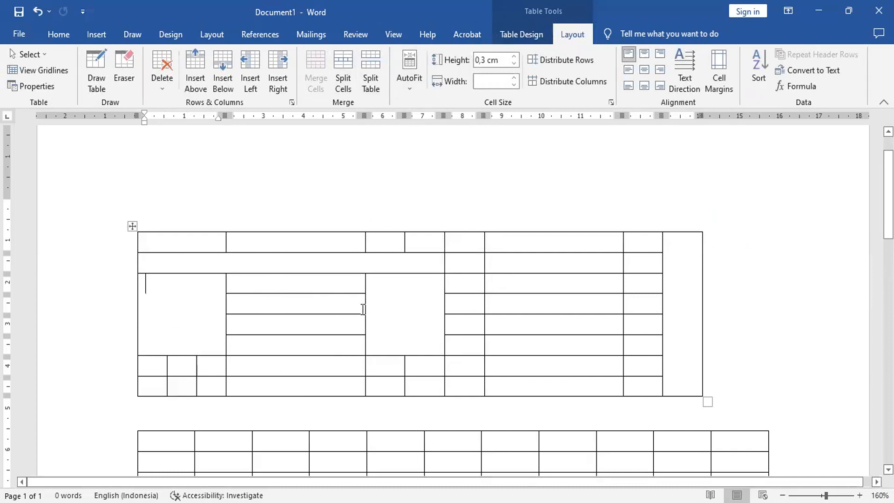
{"action": "left_click", "coordinate": [421, 289]}
{"action": "left_click", "coordinate": [404, 329]}
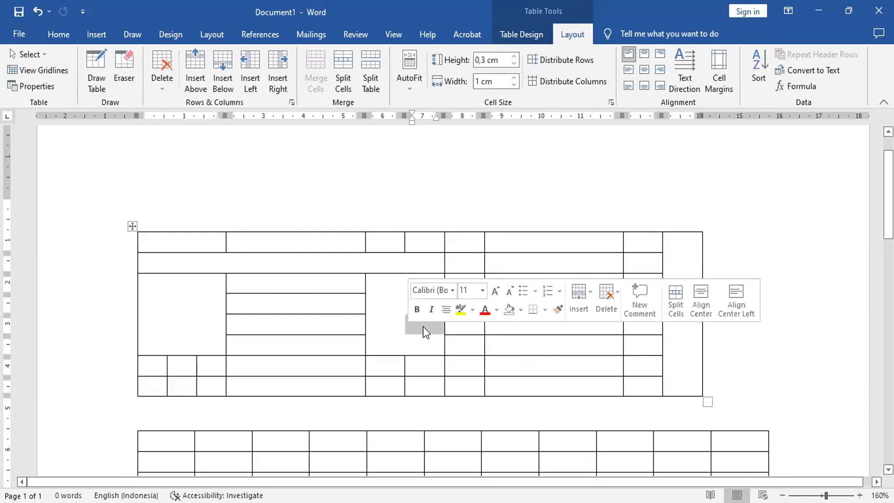
{"action": "left_click", "coordinate": [399, 337]}
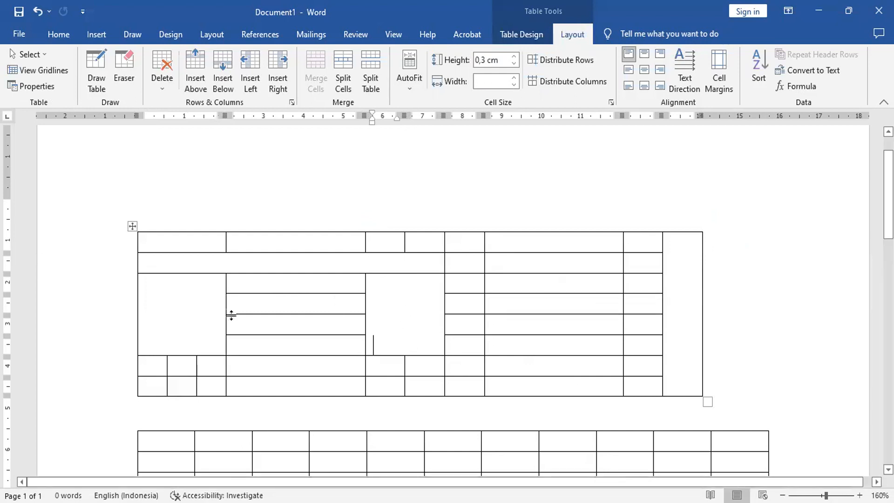
- Shade the wide fourth cell of the first table's last row red
{"action": "left_click", "coordinate": [178, 313]}
{"action": "left_click", "coordinate": [228, 391]}
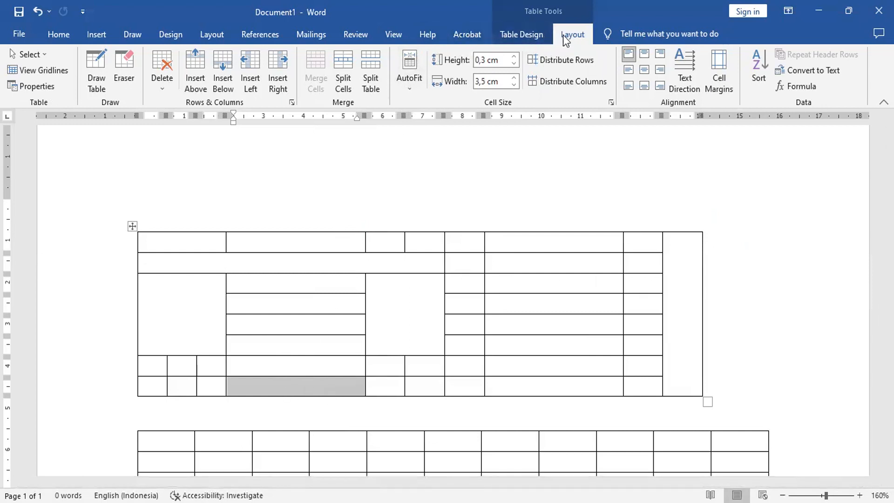
{"action": "left_click", "coordinate": [535, 37]}
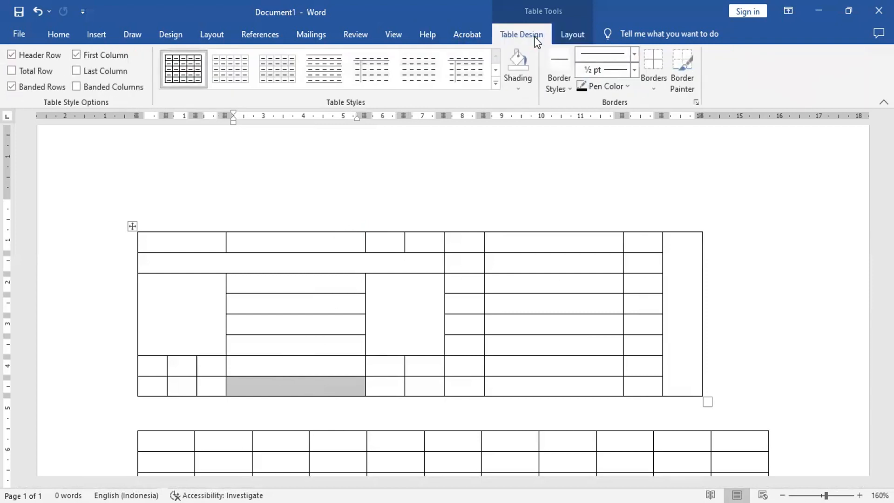
{"action": "left_click", "coordinate": [518, 88]}
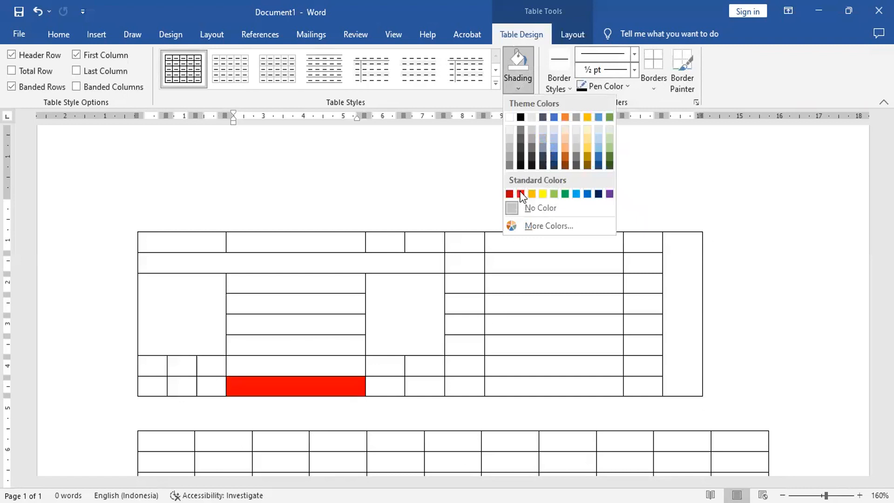
{"action": "left_click", "coordinate": [521, 195]}
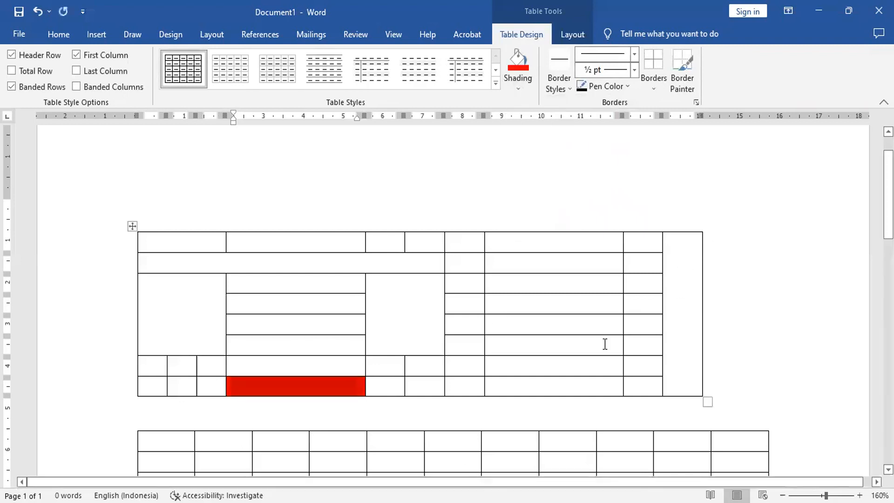
{"action": "left_click", "coordinate": [549, 390]}
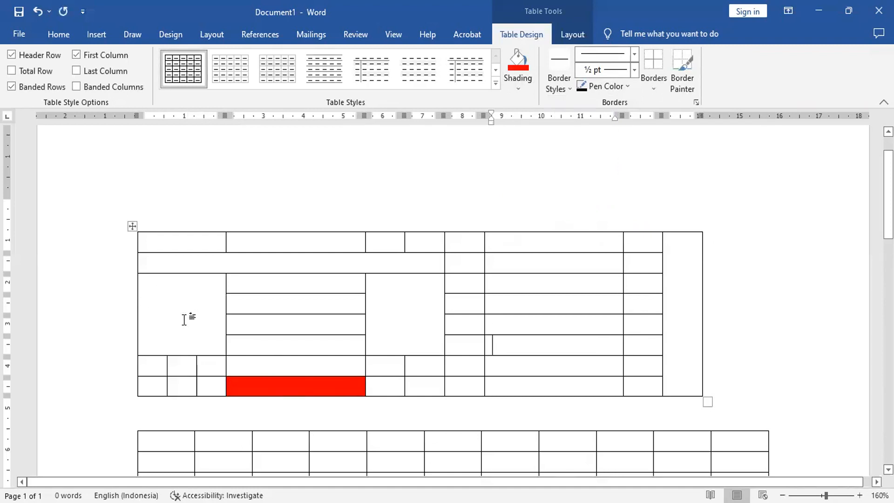
- Shade the merged cell spanning the first three columns in rows three to six light blue
{"action": "left_click", "coordinate": [143, 328]}
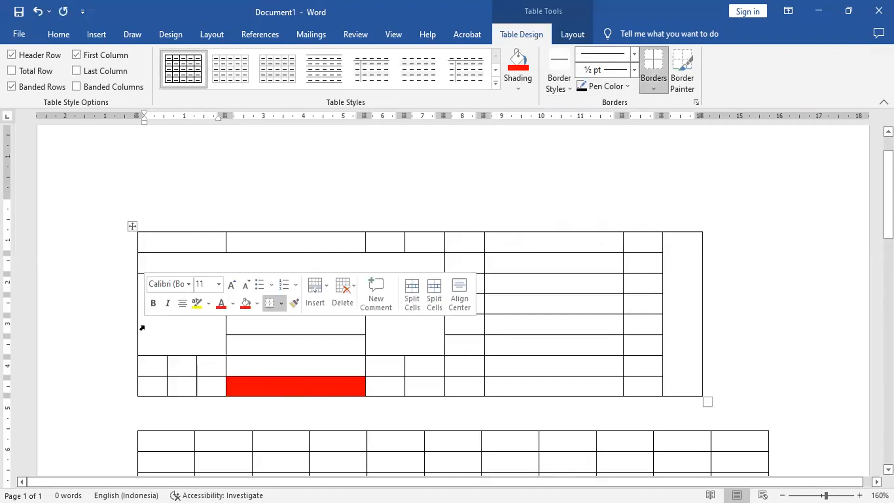
{"action": "left_click", "coordinate": [518, 89]}
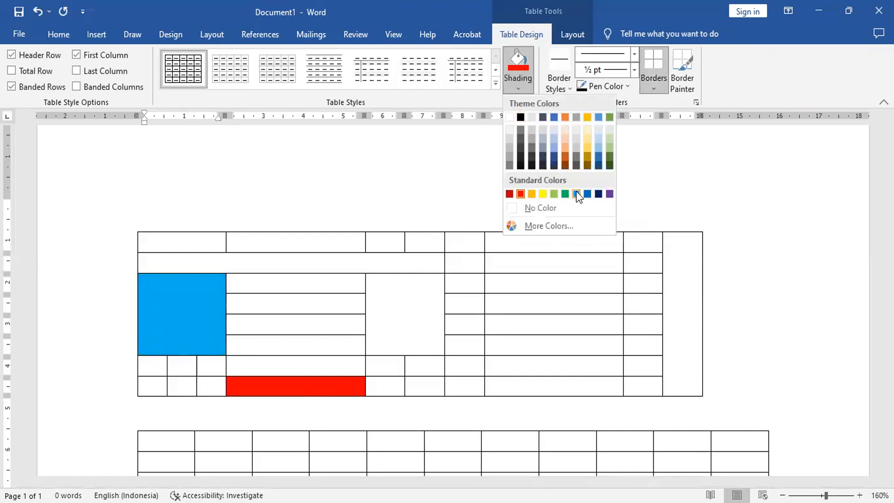
{"action": "left_click", "coordinate": [576, 194]}
{"action": "left_click", "coordinate": [270, 308]}
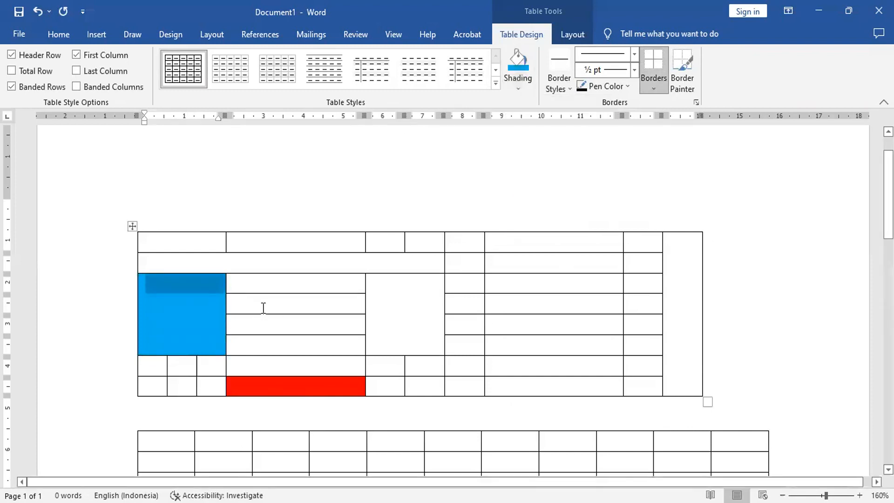
- Shade the fifth-column cells of the block without inside borders light blue in row three and green in row four
{"action": "left_click", "coordinate": [368, 285]}
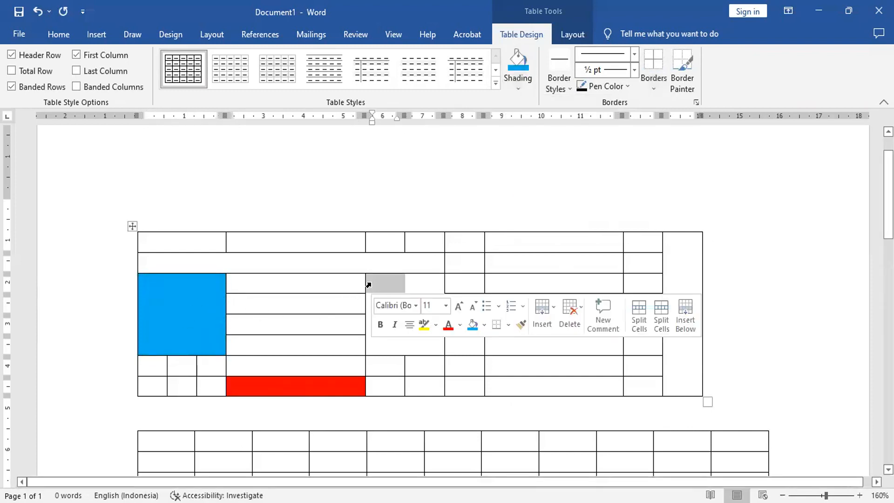
{"action": "left_click", "coordinate": [517, 61]}
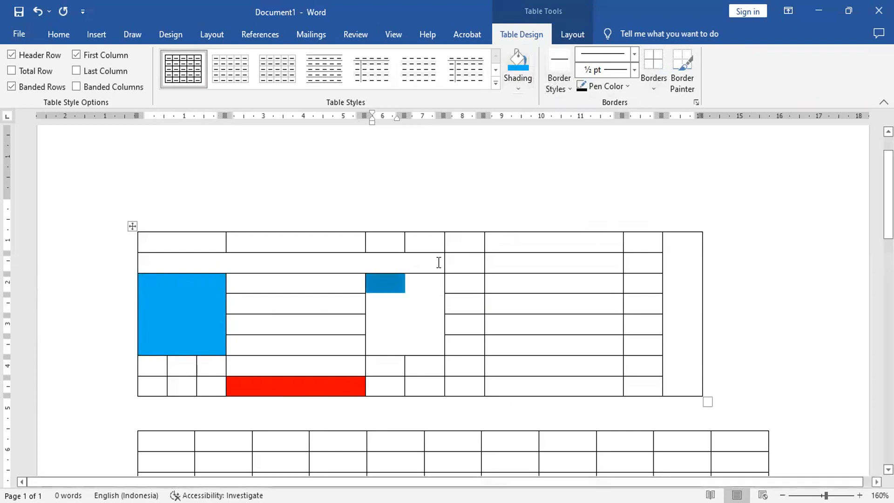
{"action": "left_click", "coordinate": [366, 305]}
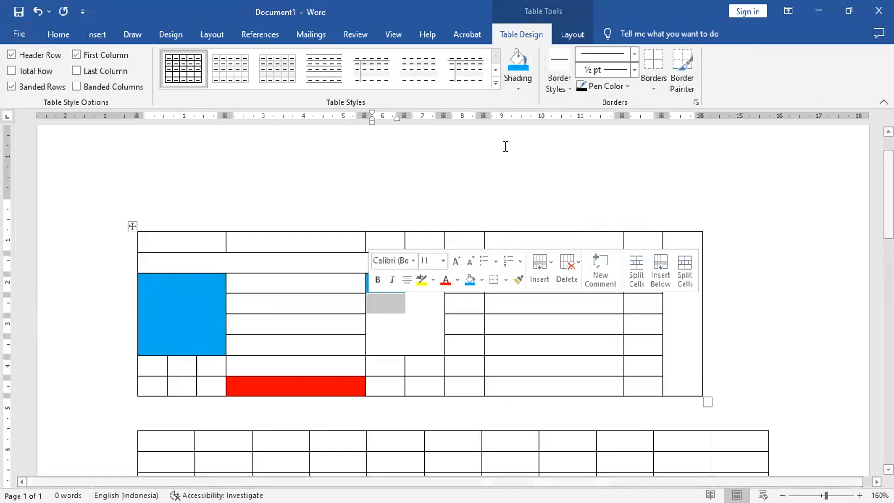
{"action": "left_click", "coordinate": [520, 77]}
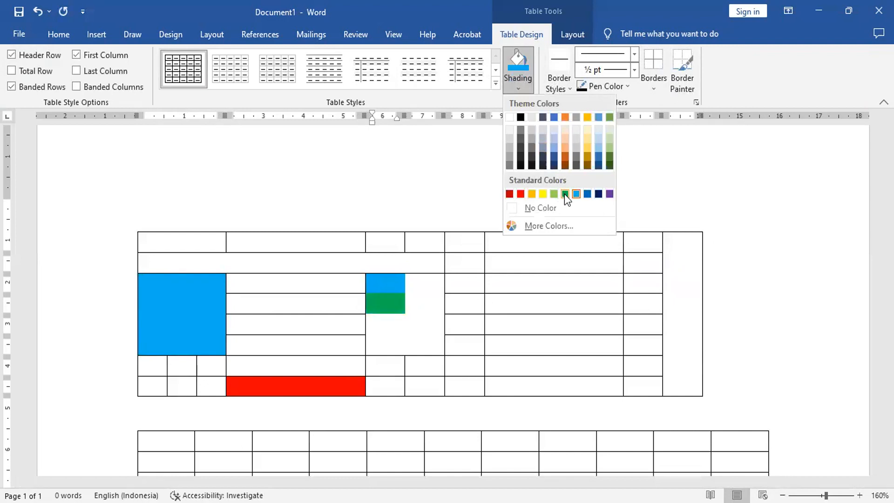
{"action": "left_click", "coordinate": [564, 193]}
- Shade the fifth-column cells of the same block yellow in row five and red in row six
{"action": "left_click", "coordinate": [365, 324]}
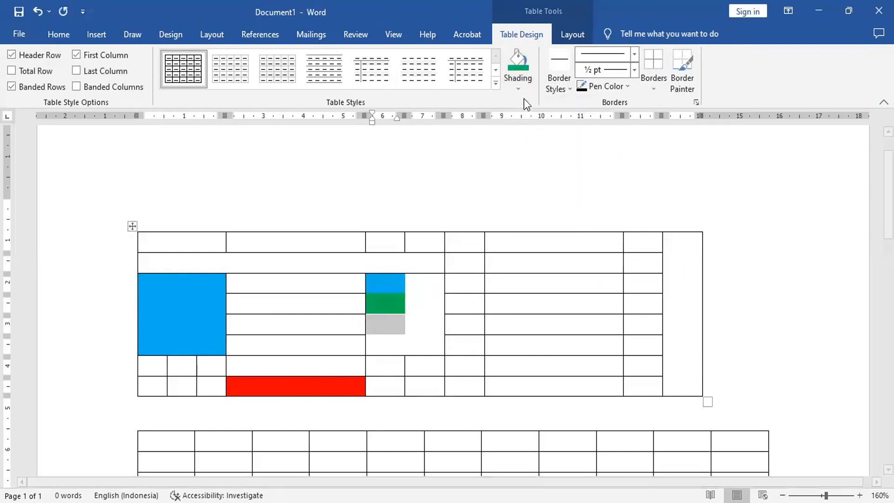
{"action": "left_click", "coordinate": [514, 82]}
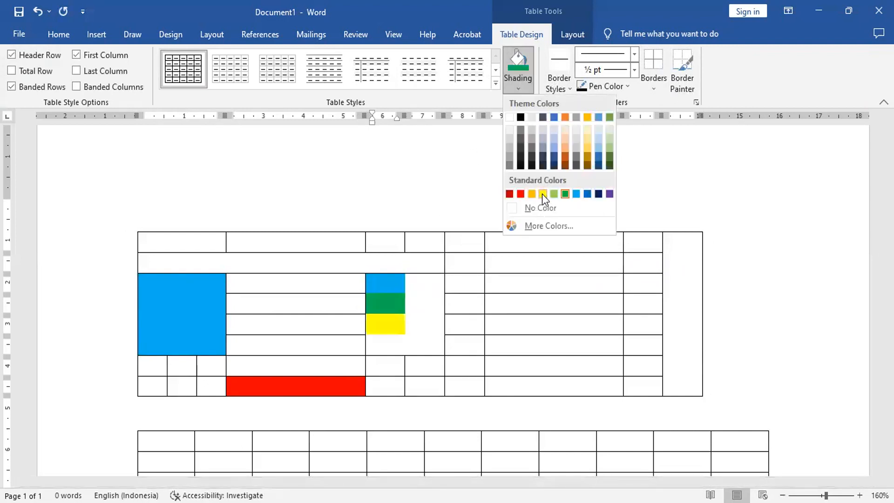
{"action": "left_click", "coordinate": [542, 194]}
{"action": "left_click", "coordinate": [368, 350]}
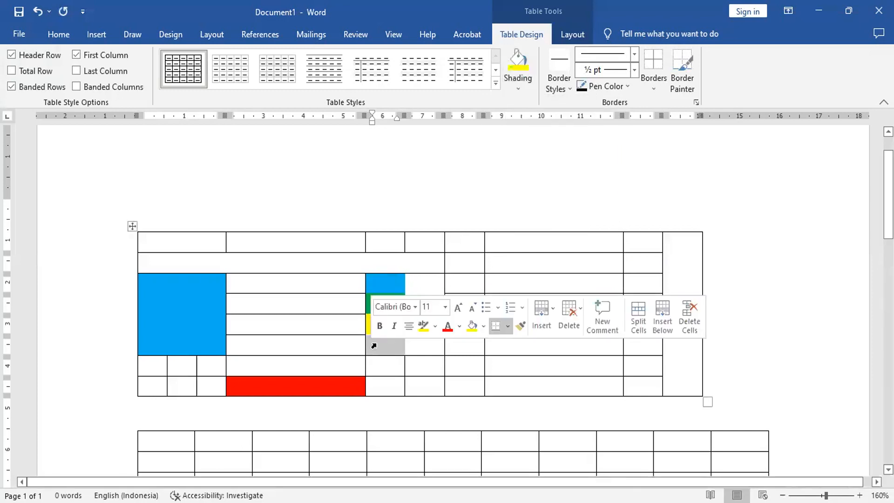
{"action": "left_click", "coordinate": [516, 84]}
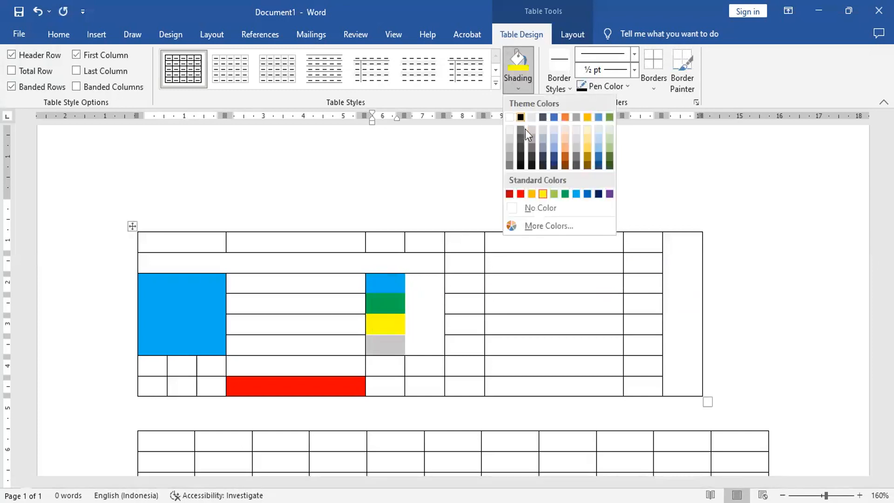
{"action": "left_click", "coordinate": [521, 194]}
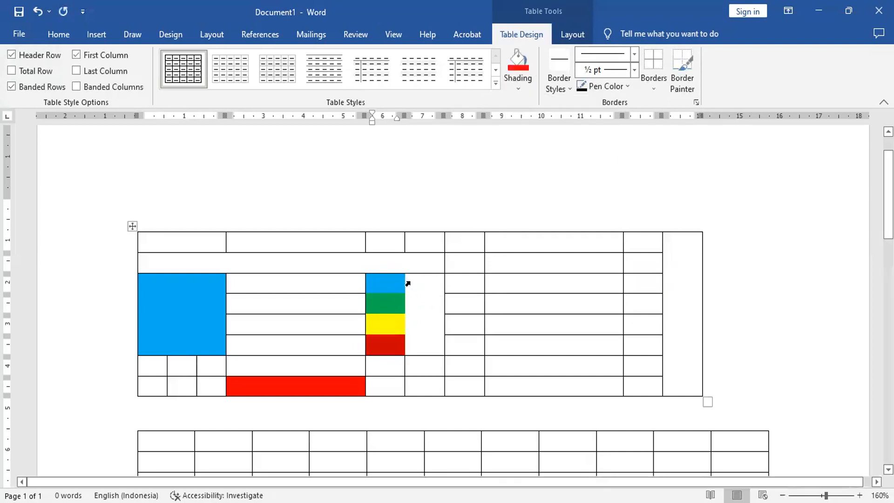
- Shade the block's sixth-column cells red in row three and yellow in row four
{"action": "left_click", "coordinate": [406, 283]}
{"action": "left_click", "coordinate": [518, 63]}
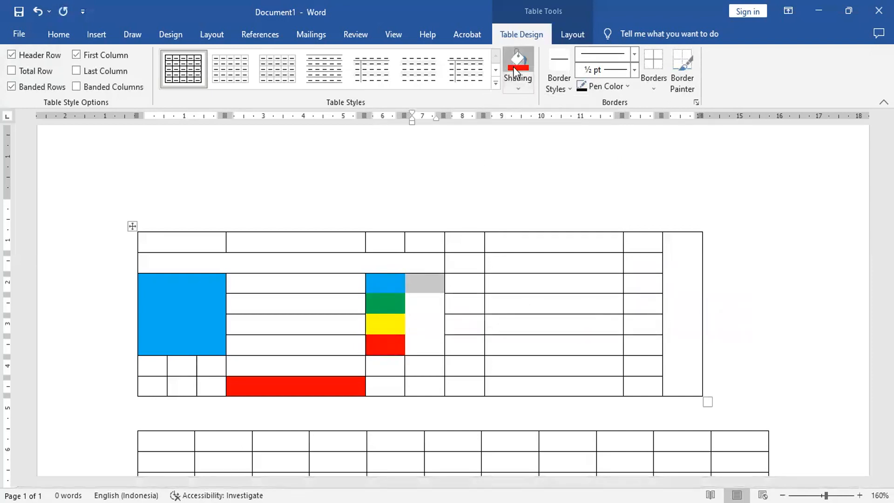
{"action": "left_click", "coordinate": [406, 304]}
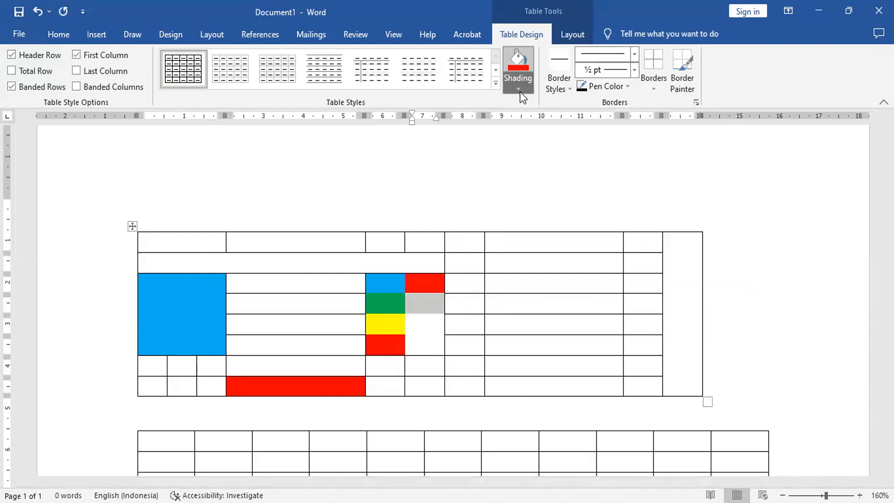
{"action": "left_click", "coordinate": [521, 94]}
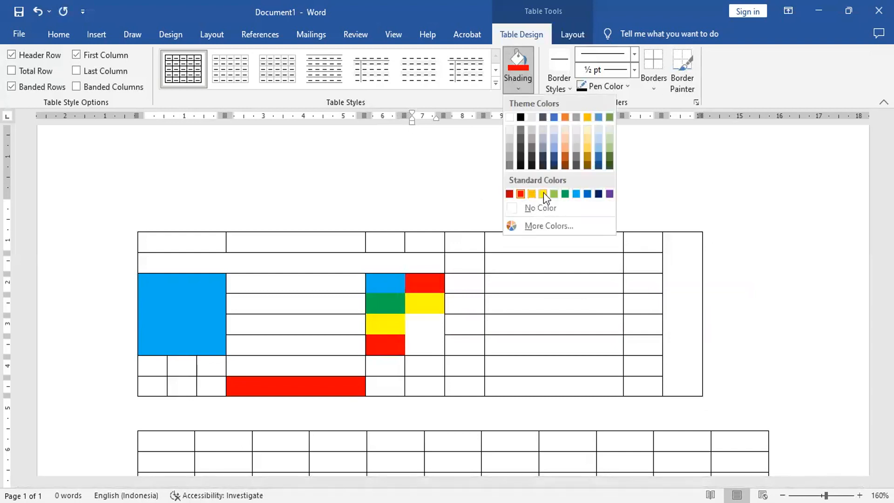
{"action": "left_click", "coordinate": [542, 194]}
- Shade the block's sixth-column cells green in row five and blue in row six
{"action": "left_click", "coordinate": [404, 323]}
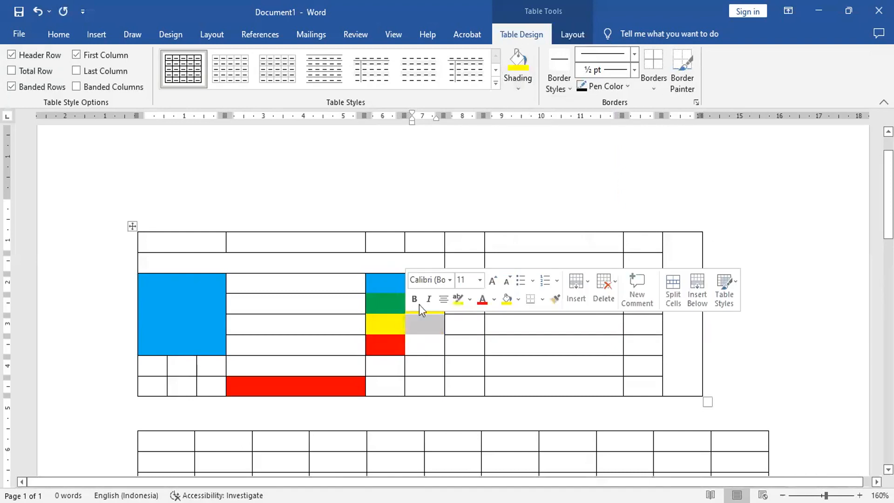
{"action": "mouse_move", "coordinate": [488, 216]}
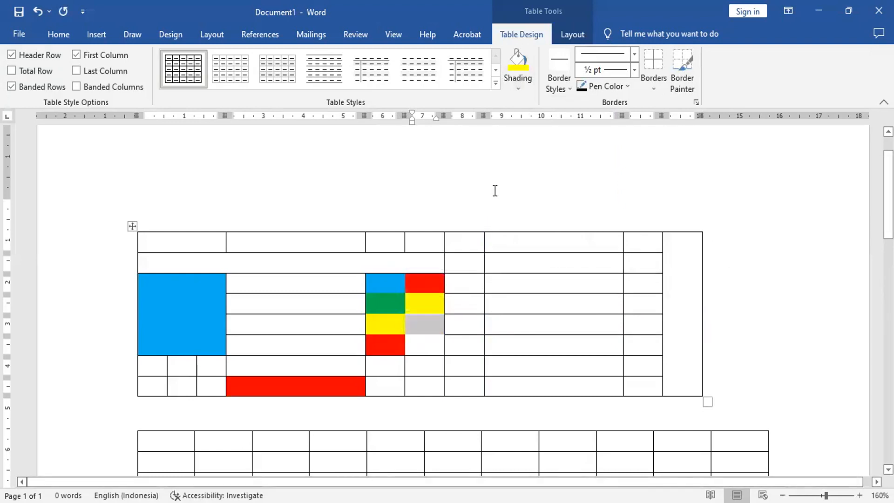
{"action": "left_click", "coordinate": [519, 89]}
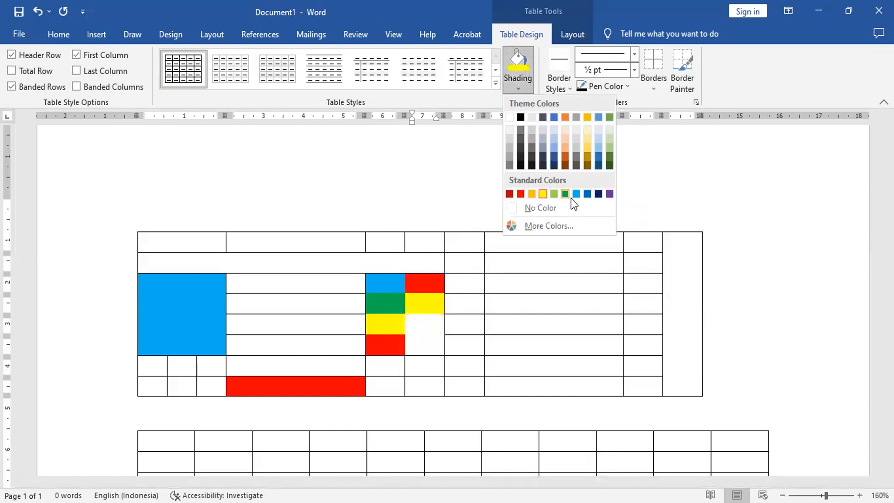
{"action": "left_click", "coordinate": [565, 194]}
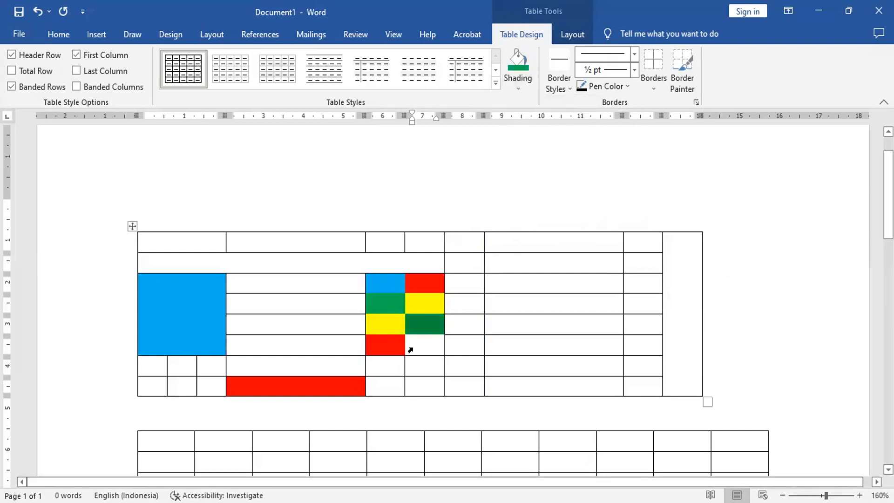
{"action": "left_click", "coordinate": [406, 354]}
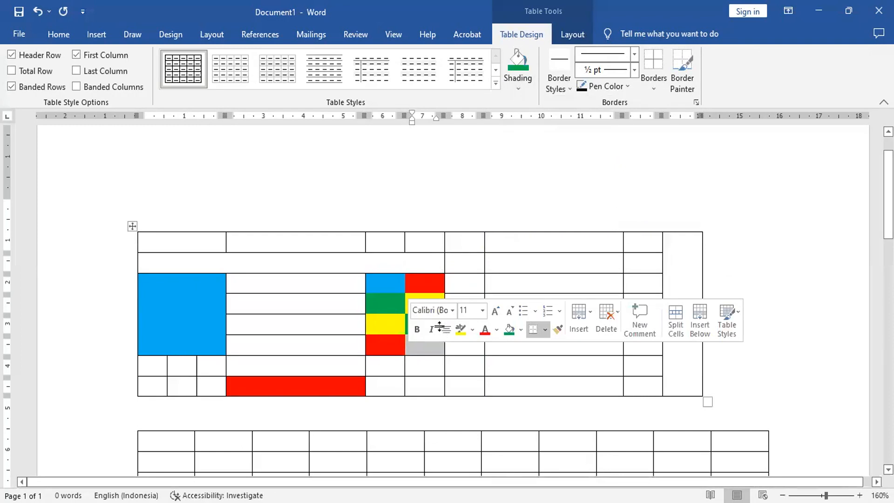
{"action": "left_click", "coordinate": [521, 91]}
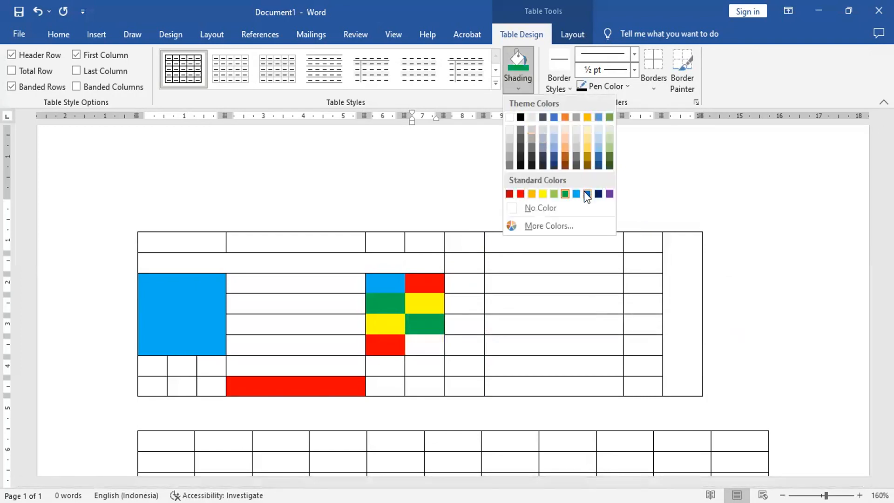
{"action": "left_click", "coordinate": [588, 194]}
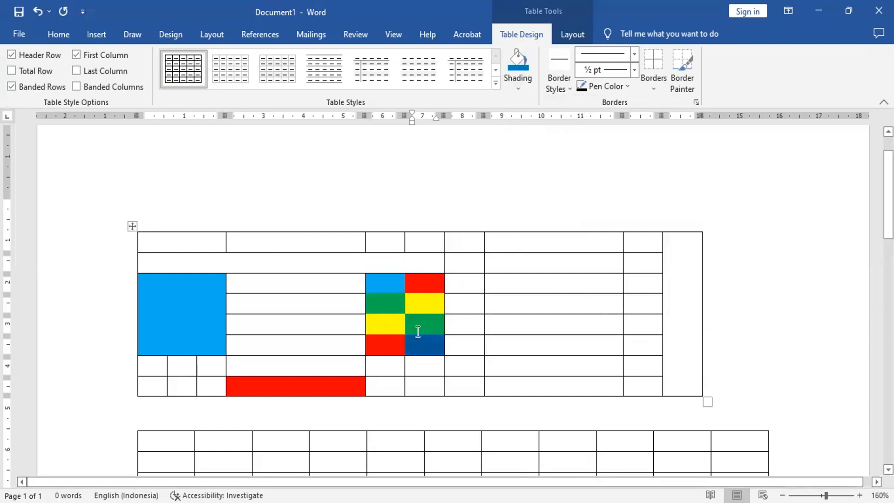
- Enter KETERANGAN in the tall merged cell of the last column and rotate its text to read vertically downward
{"action": "left_click", "coordinate": [684, 256]}
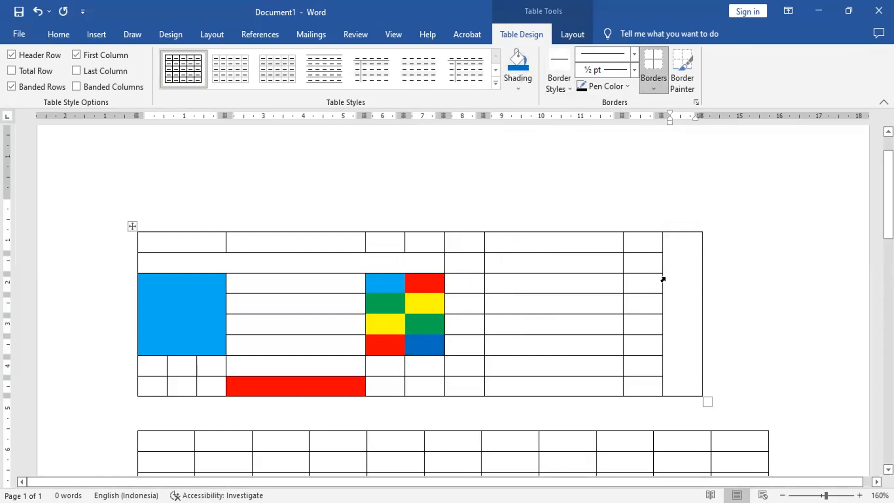
{"action": "type", "text": "KETERANGAN"}
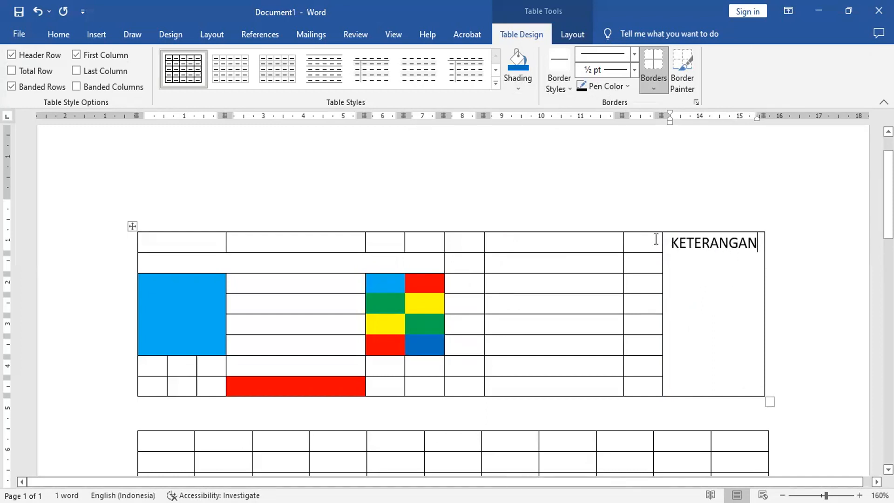
{"action": "left_click", "coordinate": [575, 36]}
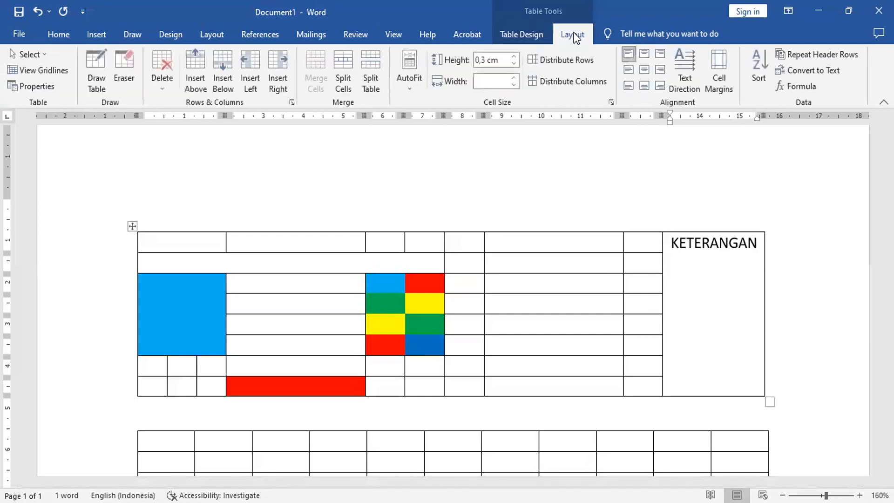
{"action": "left_click", "coordinate": [692, 62]}
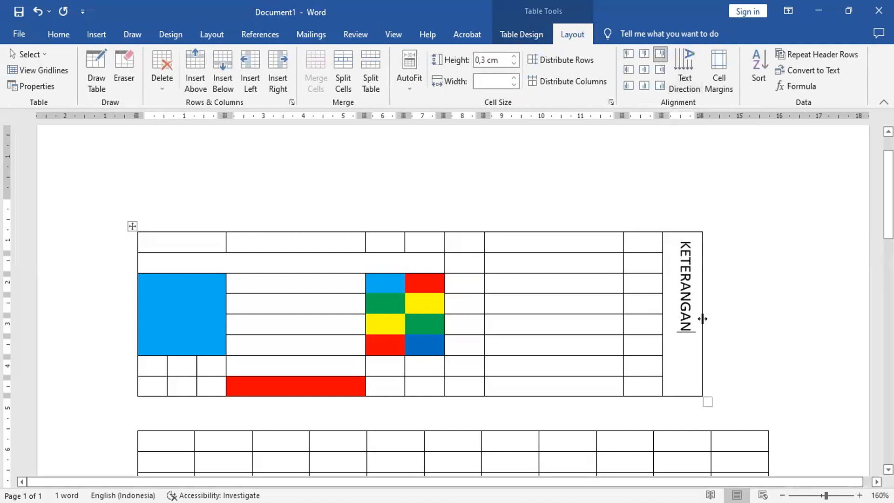
- Shade the tall KETERANGAN cell in the last column with a light orange theme color
{"action": "left_click", "coordinate": [682, 228]}
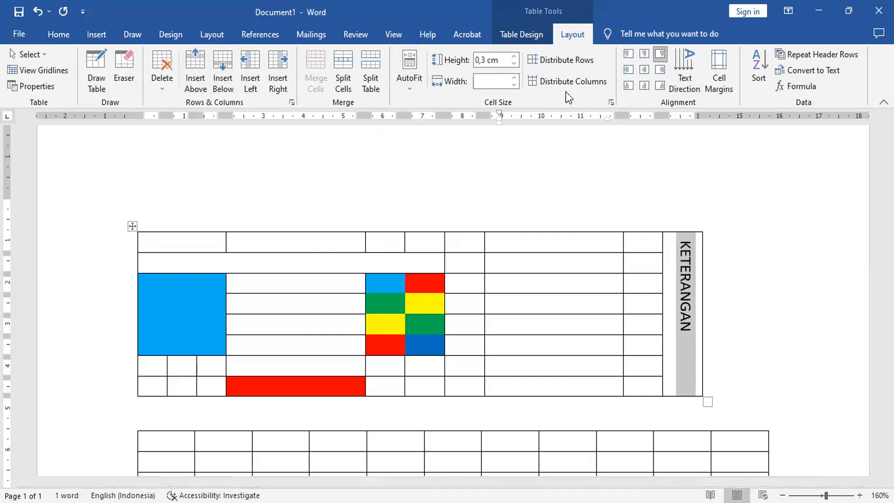
{"action": "left_click", "coordinate": [536, 37]}
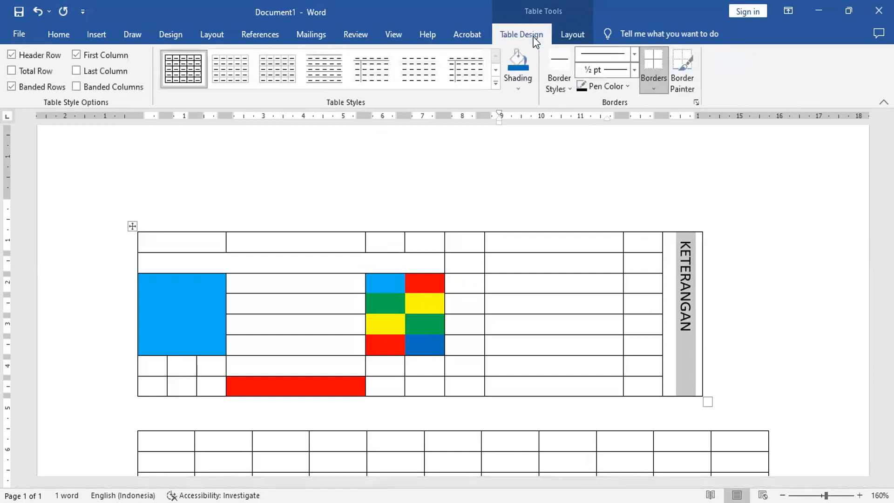
{"action": "left_click", "coordinate": [516, 90]}
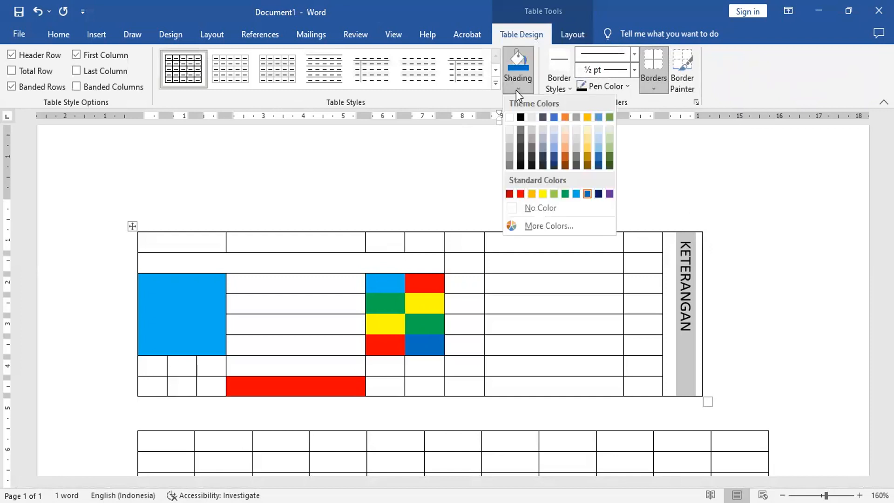
{"action": "left_click", "coordinate": [565, 137]}
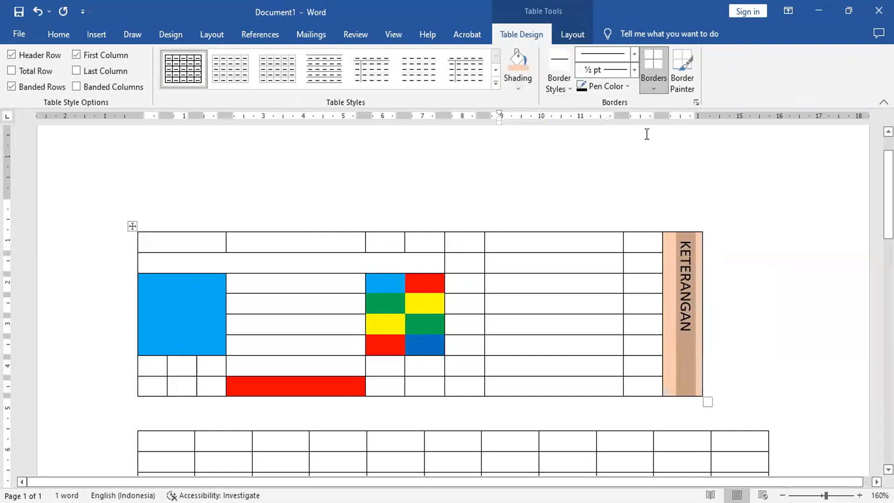
- Cycle the KETERANGAN cell's text repeatedly through the upward, horizontal and downward directions, ending with it reading downward
{"action": "left_click", "coordinate": [572, 34]}
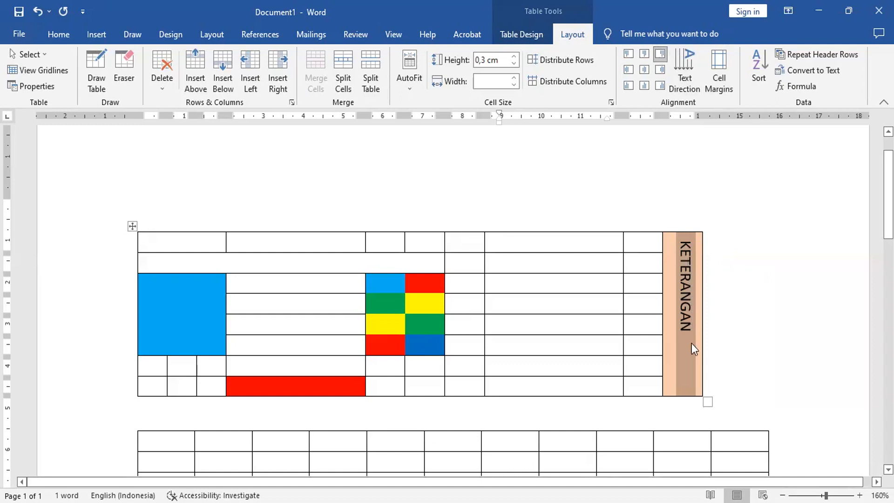
{"action": "left_click", "coordinate": [690, 63]}
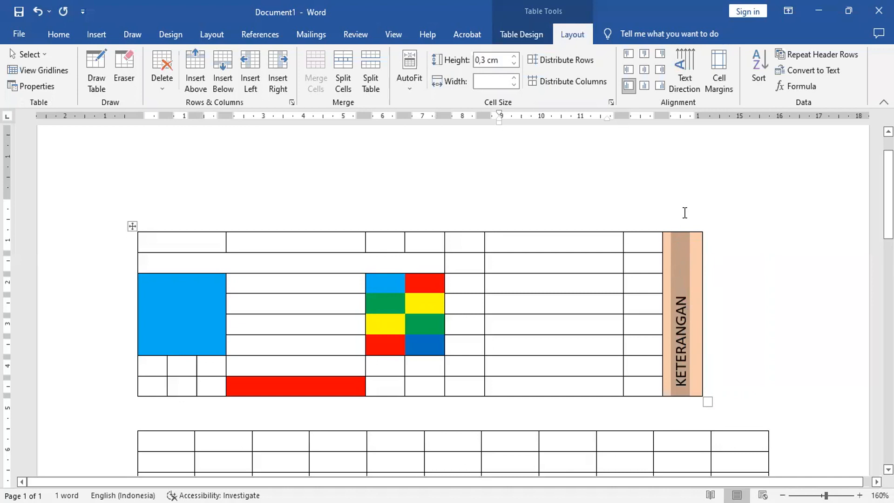
{"action": "left_click", "coordinate": [680, 69]}
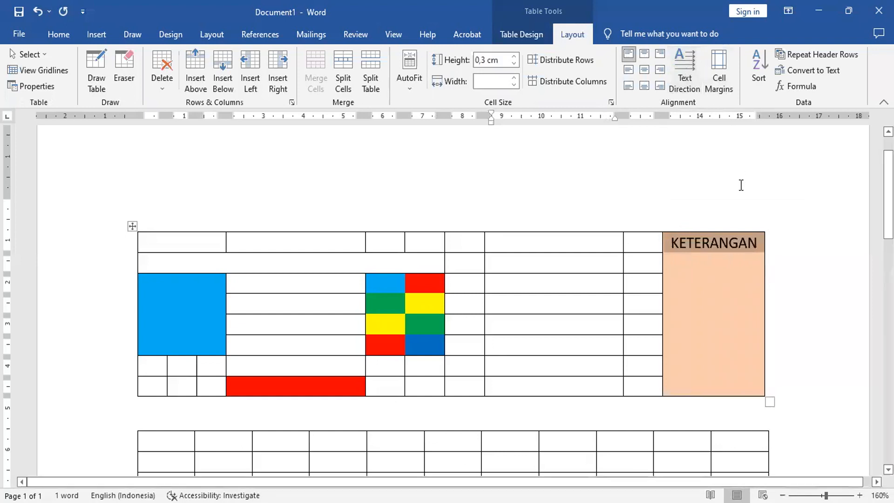
{"action": "left_click", "coordinate": [689, 57]}
{"action": "left_click", "coordinate": [689, 57]}
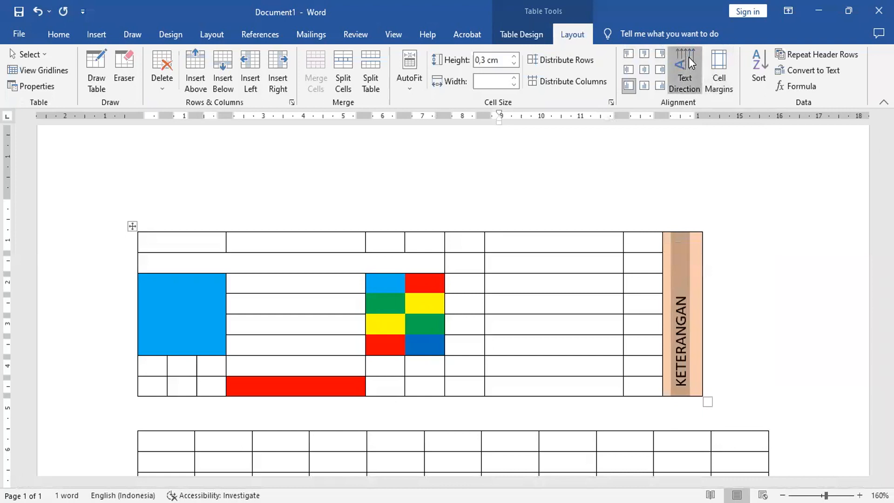
{"action": "left_click", "coordinate": [688, 57]}
{"action": "left_click", "coordinate": [688, 57]}
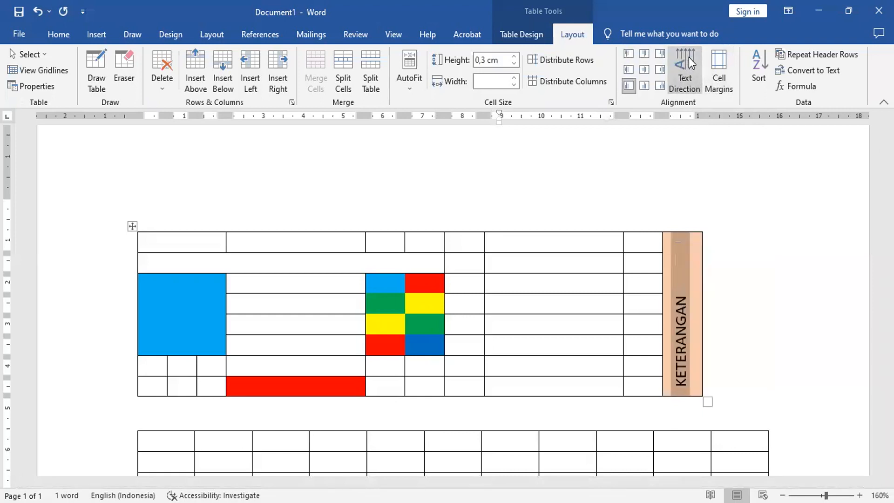
{"action": "left_click", "coordinate": [689, 57]}
{"action": "left_click", "coordinate": [689, 57]}
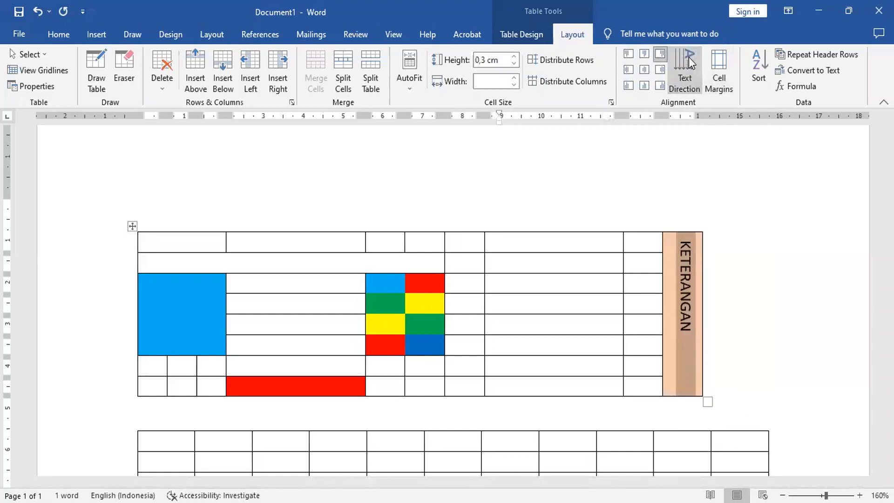
{"action": "left_click", "coordinate": [689, 57]}
{"action": "left_click", "coordinate": [689, 57]}
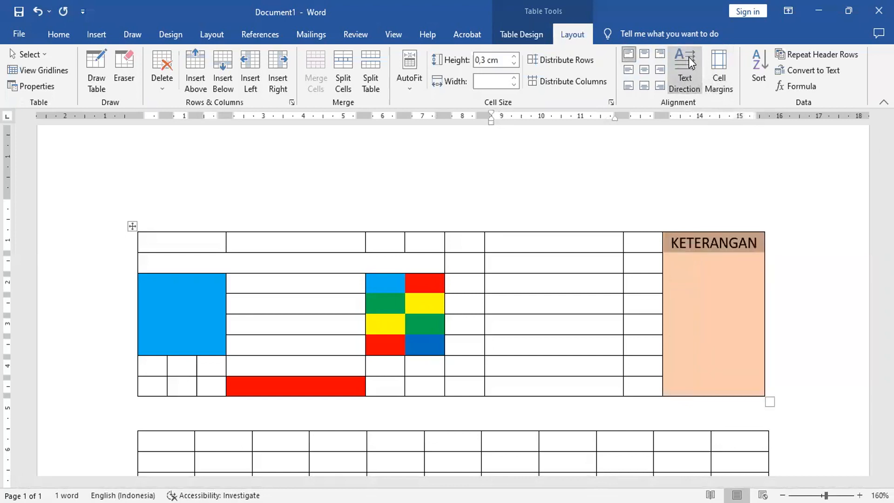
{"action": "left_click", "coordinate": [689, 57]}
{"action": "left_click", "coordinate": [689, 57]}
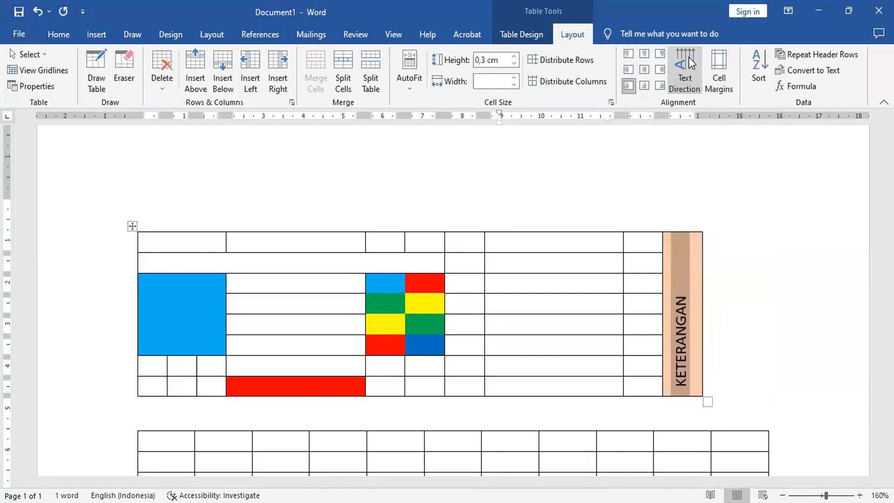
{"action": "left_click", "coordinate": [689, 57]}
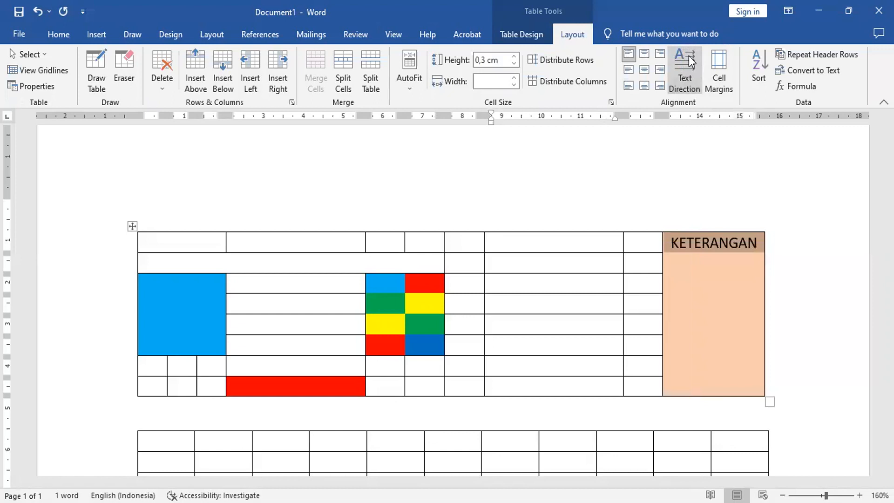
{"action": "left_click", "coordinate": [689, 55]}
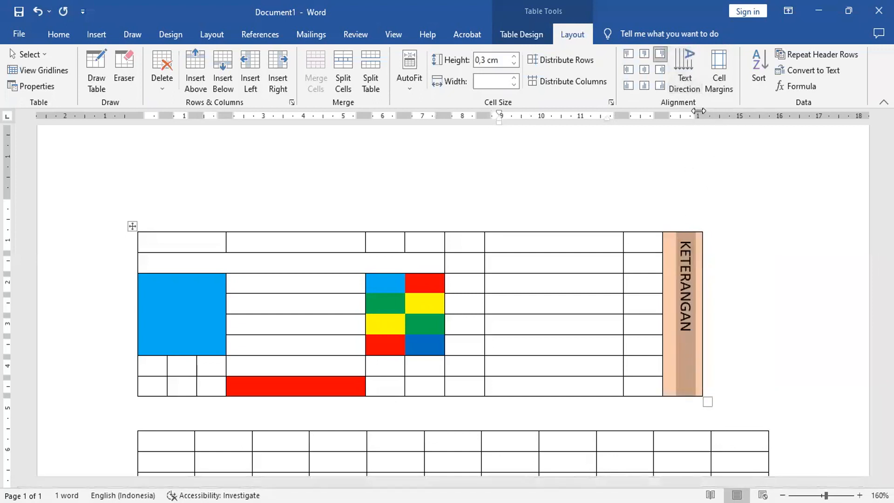
- Enlarge the upper table by widening the KETERANGAN column to 3 cm and increasing the bottom row's height to about 2.49 cm
{"action": "left_click_drag", "start_coordinate": [765, 111], "coordinate": [764, 115]}
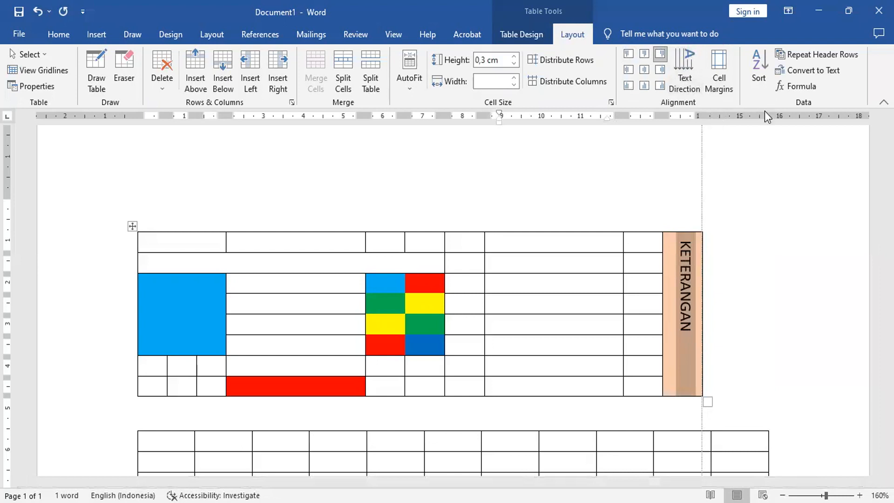
{"action": "left_click", "coordinate": [725, 363]}
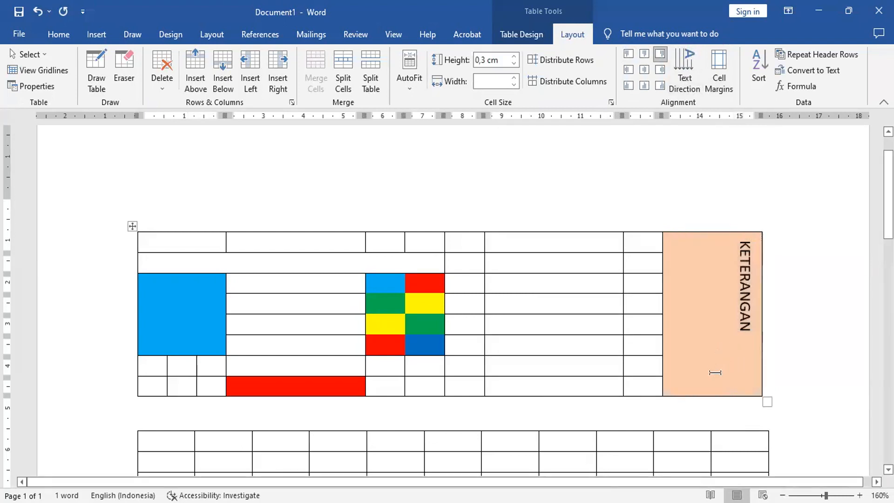
{"action": "left_click", "coordinate": [161, 390]}
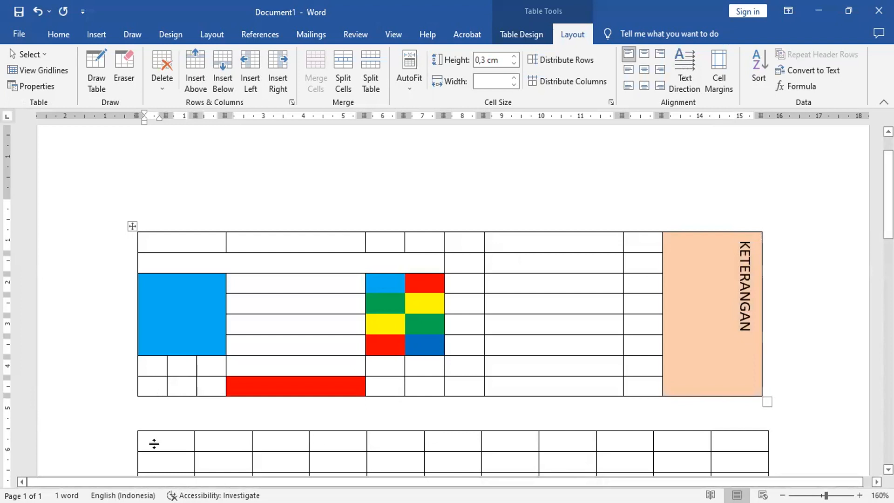
{"action": "left_click_drag", "start_coordinate": [154, 443], "coordinate": [154, 447]}
{"action": "scroll", "coordinate": [842, 246], "scroll_direction": "down", "scroll_amount": 1}
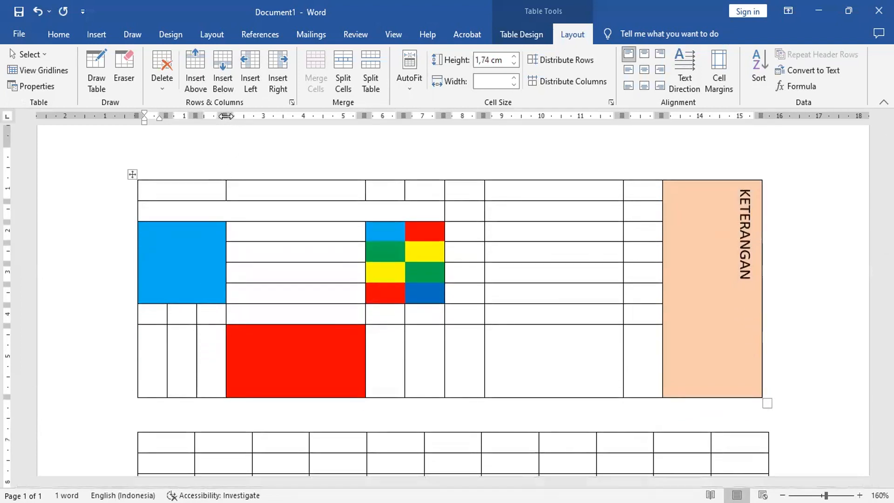
{"action": "left_click_drag", "start_coordinate": [4, 397], "coordinate": [5, 429]}
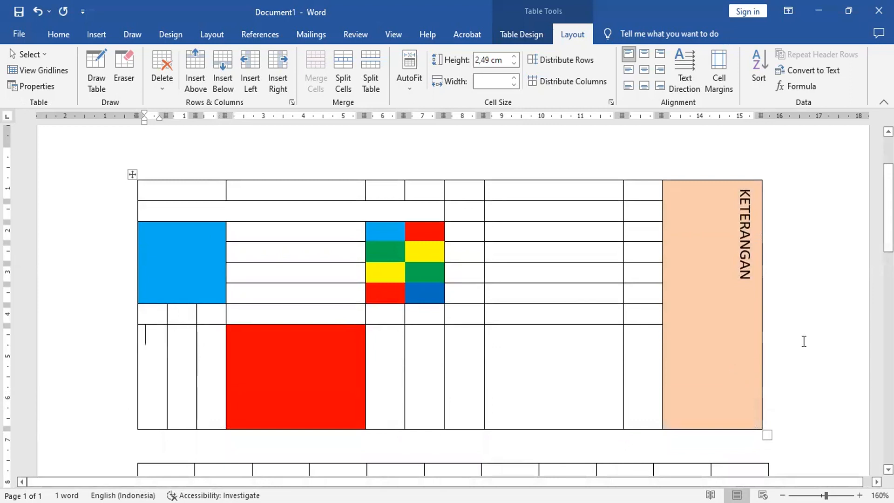
{"action": "left_click_drag", "start_coordinate": [762, 116], "coordinate": [762, 116]}
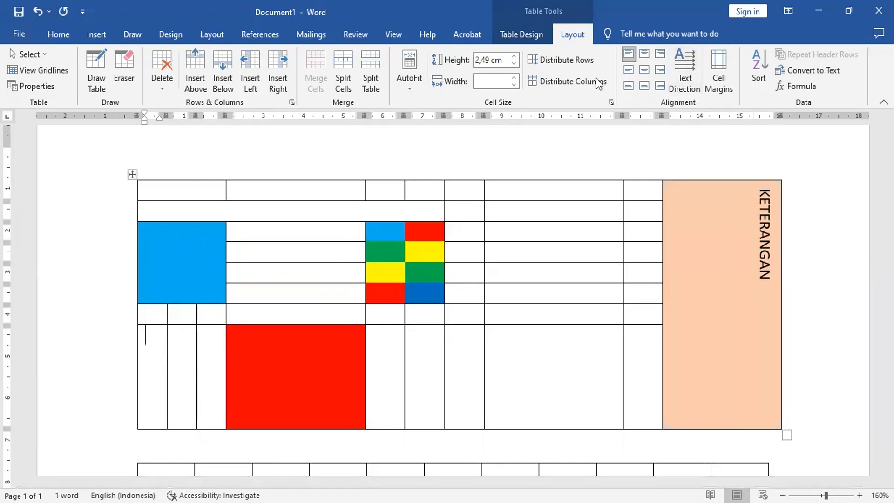
{"action": "left_click", "coordinate": [535, 33]}
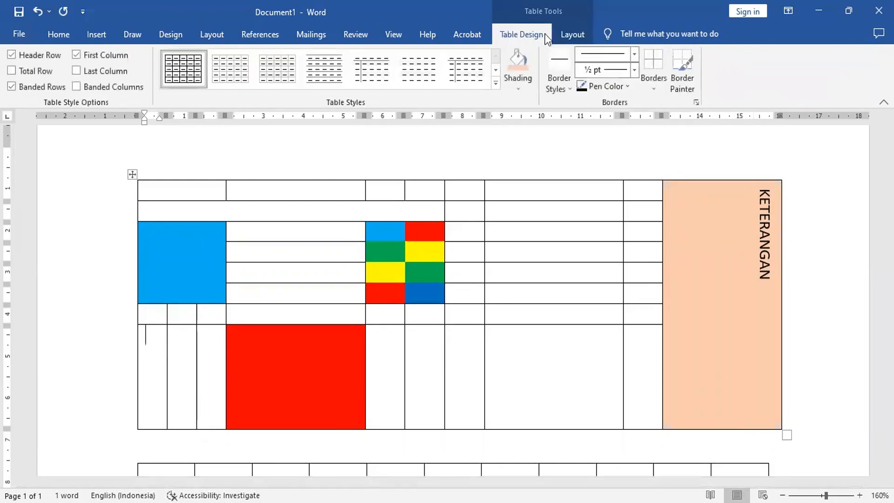
{"action": "left_click", "coordinate": [572, 35]}
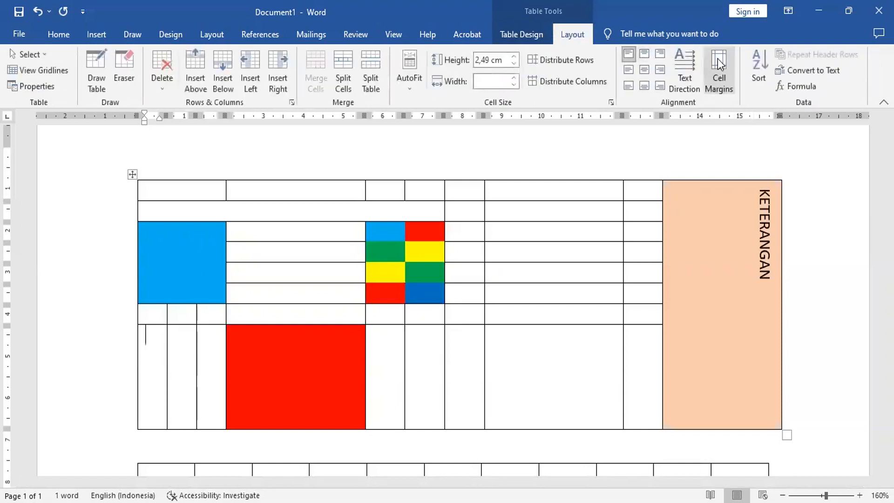
{"action": "left_click", "coordinate": [686, 70]}
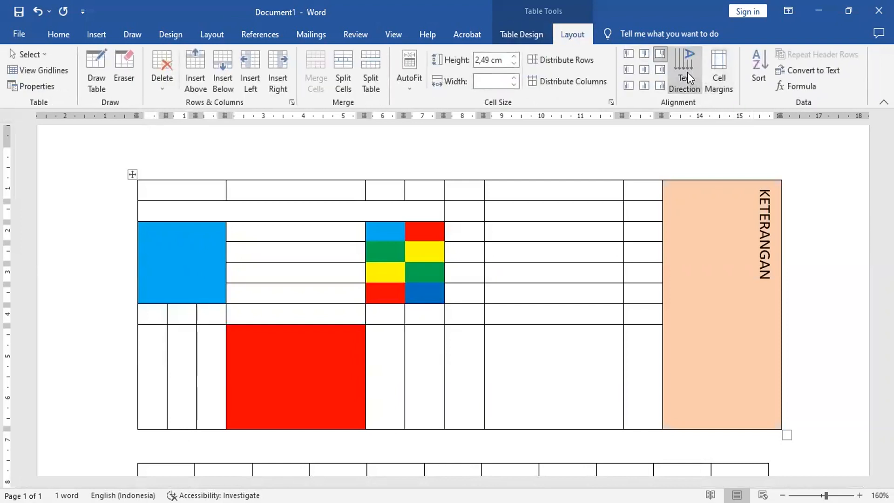
{"action": "left_click", "coordinate": [689, 73]}
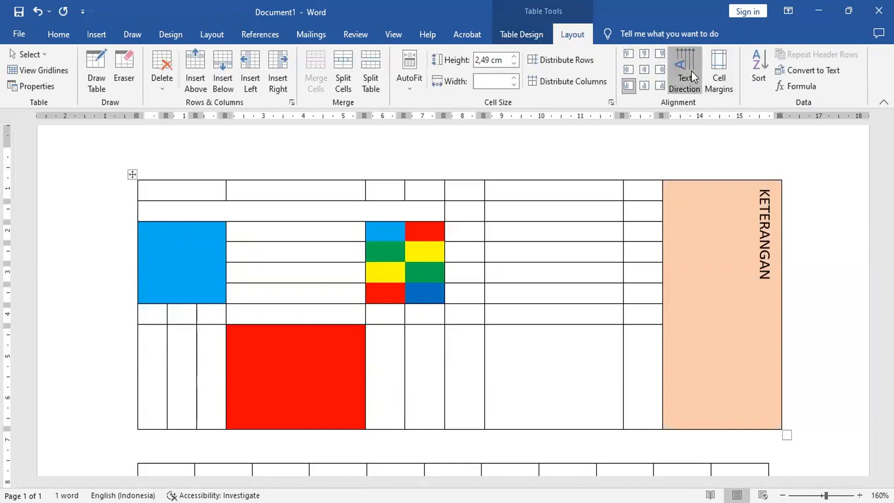
{"action": "left_click", "coordinate": [688, 73]}
- Run the text in the enlarged KETERANGAN cell through every text direction and return it to reading downward
{"action": "left_click", "coordinate": [721, 224]}
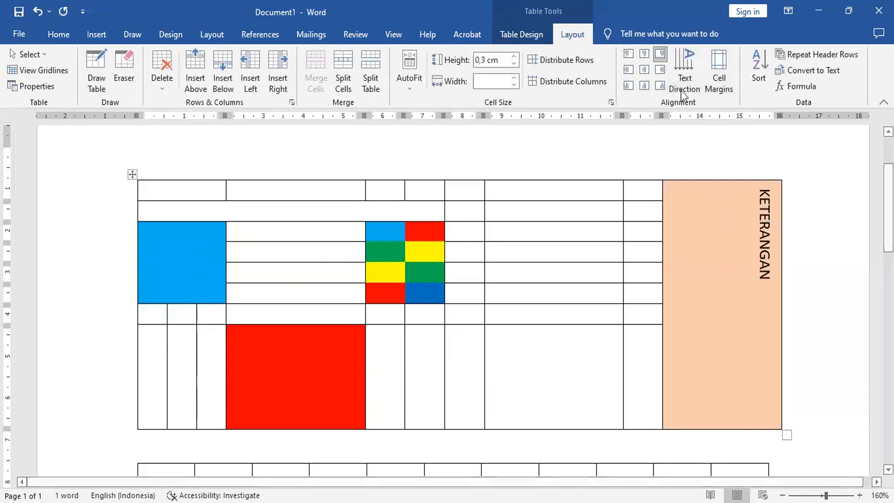
{"action": "left_click", "coordinate": [688, 72]}
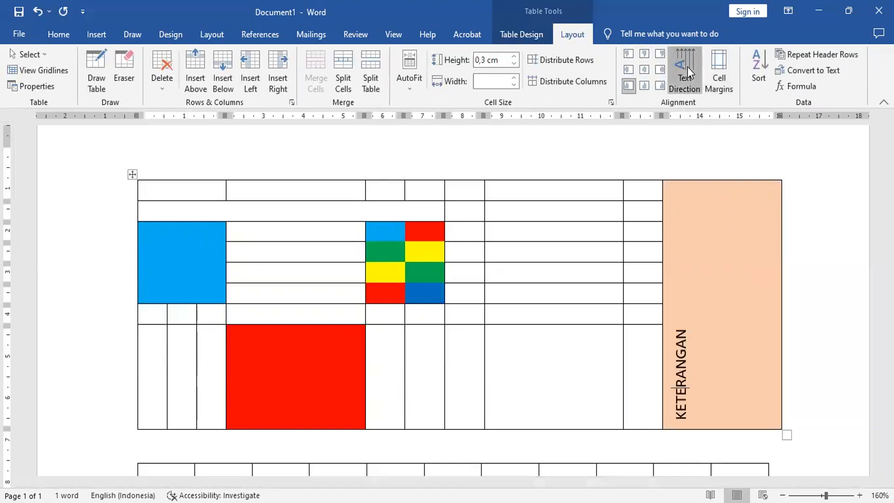
{"action": "left_click", "coordinate": [687, 66]}
{"action": "left_click", "coordinate": [687, 66]}
{"action": "left_click", "coordinate": [687, 66]}
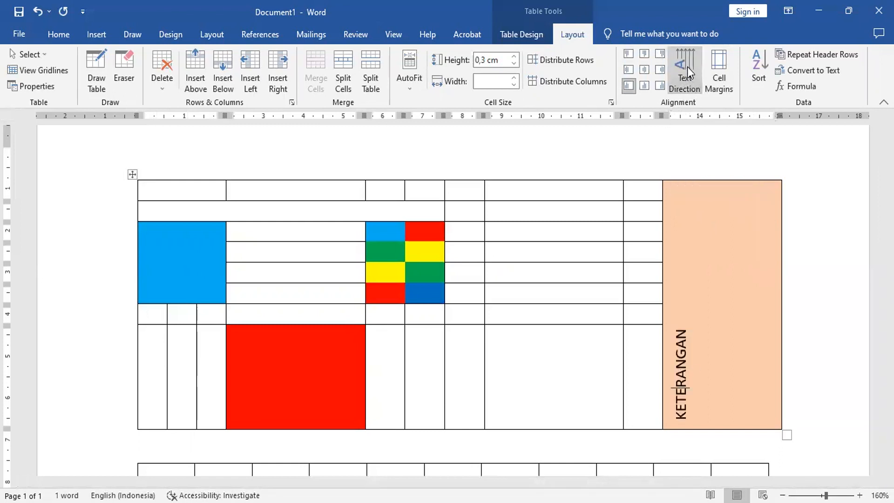
{"action": "left_click", "coordinate": [687, 66]}
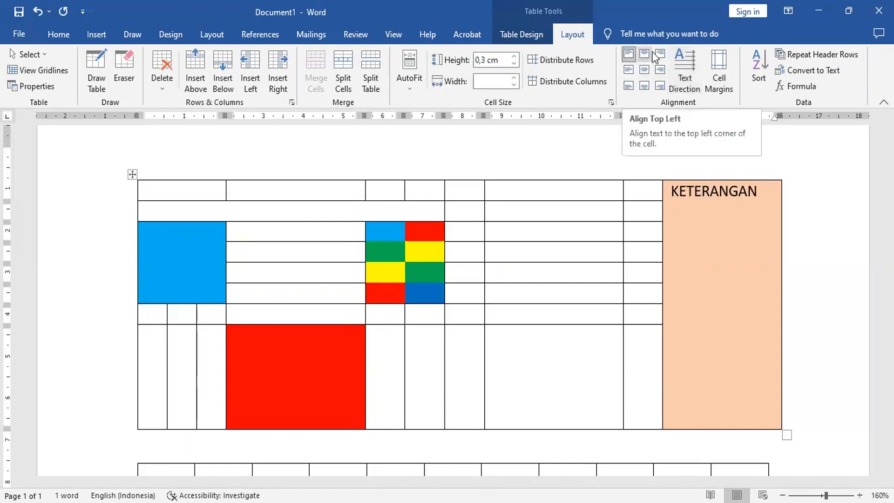
{"action": "left_click", "coordinate": [688, 63]}
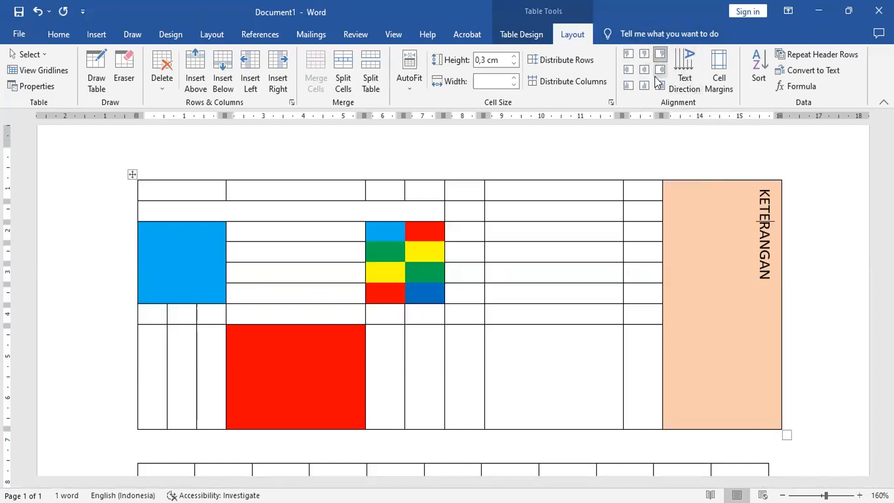
- Try all nine cell alignments on the KETERANGAN text in sequence, row by row from top left to bottom right
{"action": "left_click", "coordinate": [626, 53]}
{"action": "left_click", "coordinate": [645, 53]}
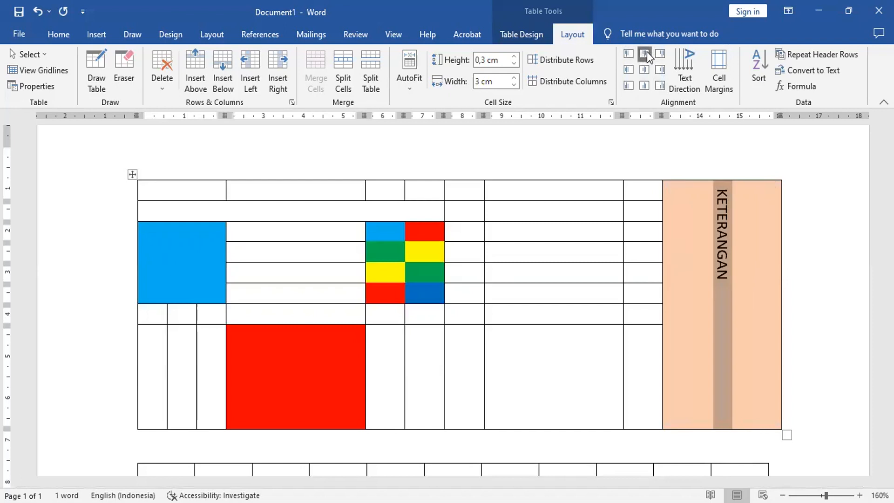
{"action": "left_click", "coordinate": [662, 54]}
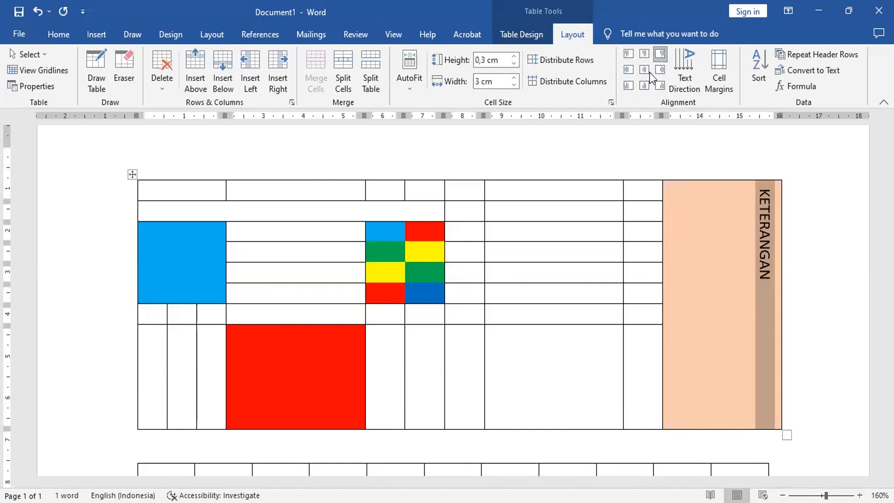
{"action": "left_click", "coordinate": [630, 70]}
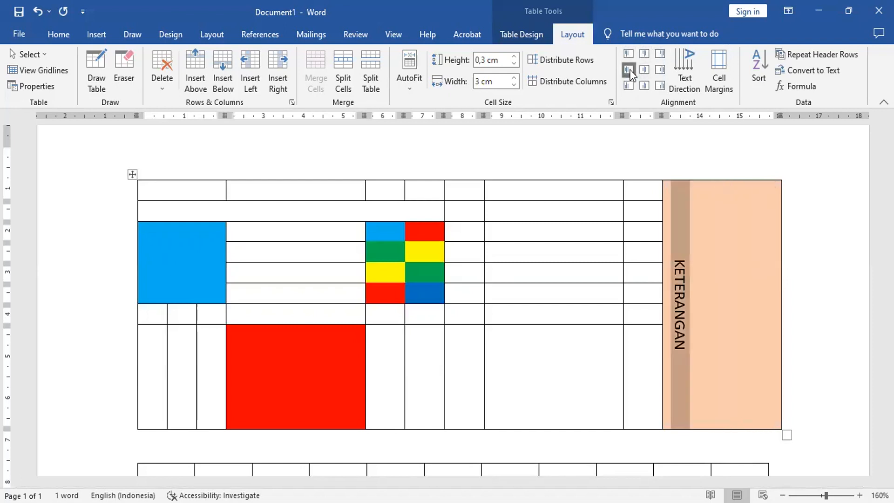
{"action": "left_click", "coordinate": [644, 70]}
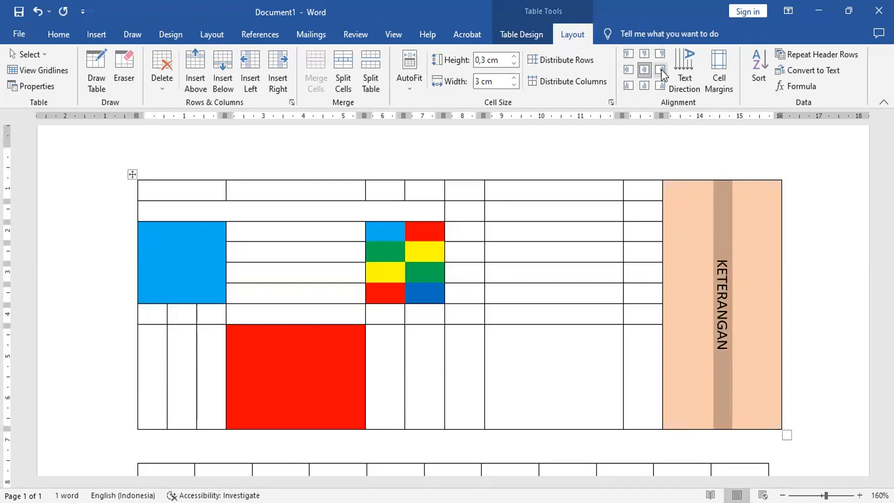
{"action": "left_click", "coordinate": [661, 70]}
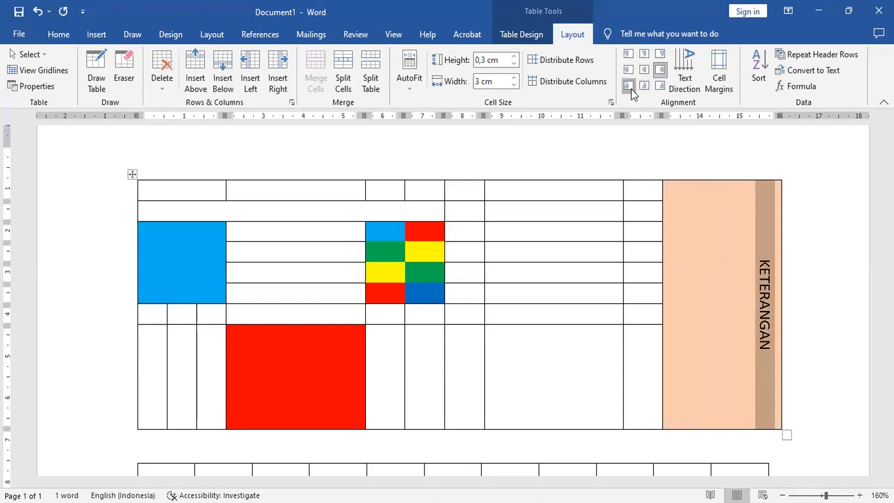
{"action": "left_click", "coordinate": [629, 86]}
{"action": "left_click", "coordinate": [644, 84]}
{"action": "left_click", "coordinate": [660, 86]}
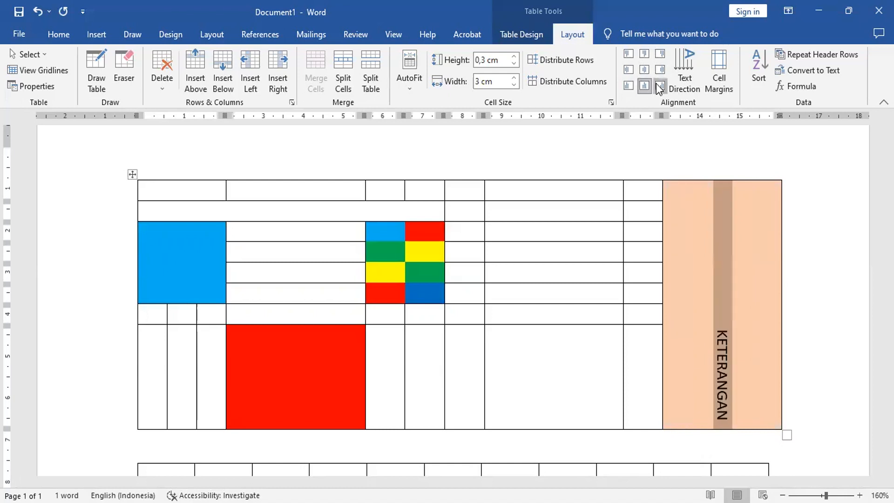
- Run the KETERANGAN text through all nine cell alignments again, row by row, and finish with it centred both ways
{"action": "left_click", "coordinate": [627, 54]}
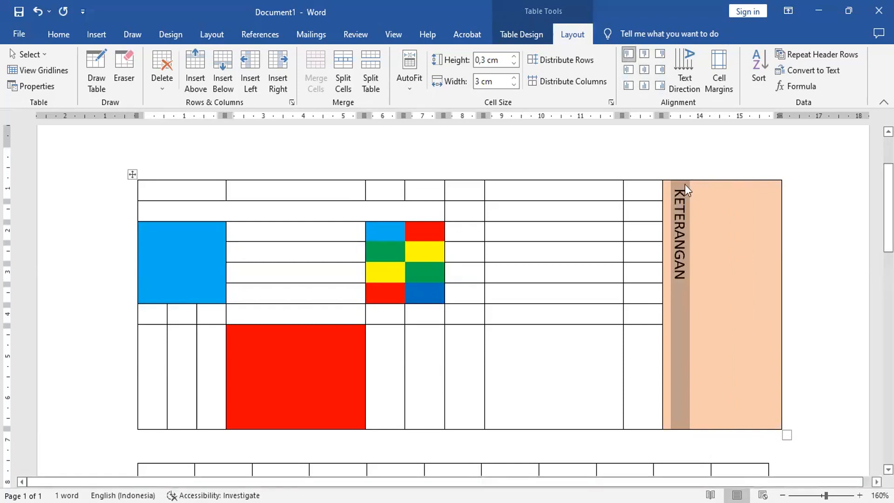
{"action": "left_click", "coordinate": [646, 53]}
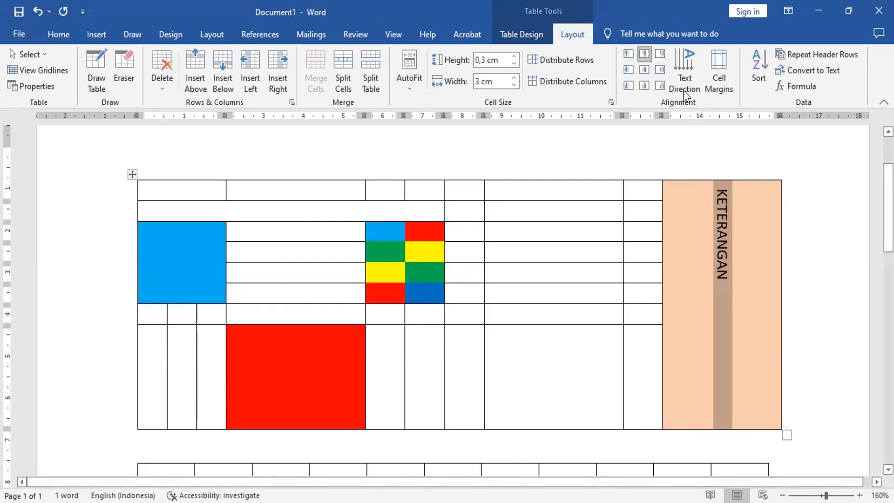
{"action": "left_click", "coordinate": [660, 54]}
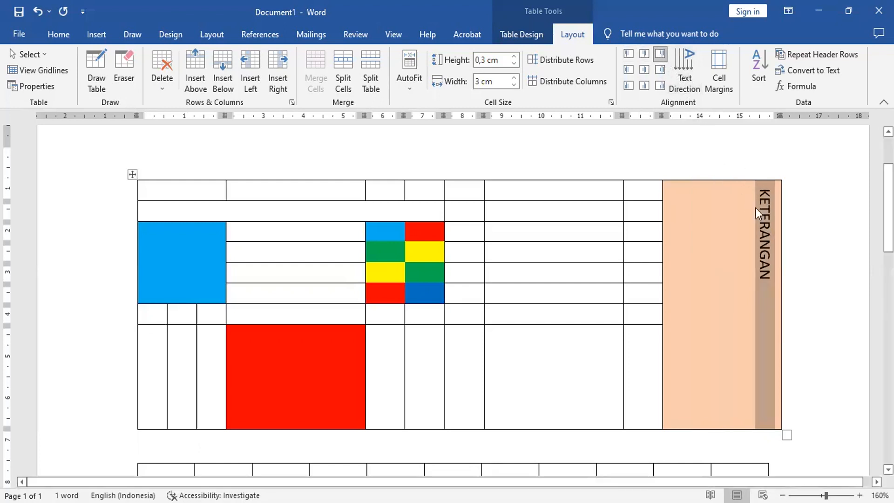
{"action": "left_click", "coordinate": [628, 71]}
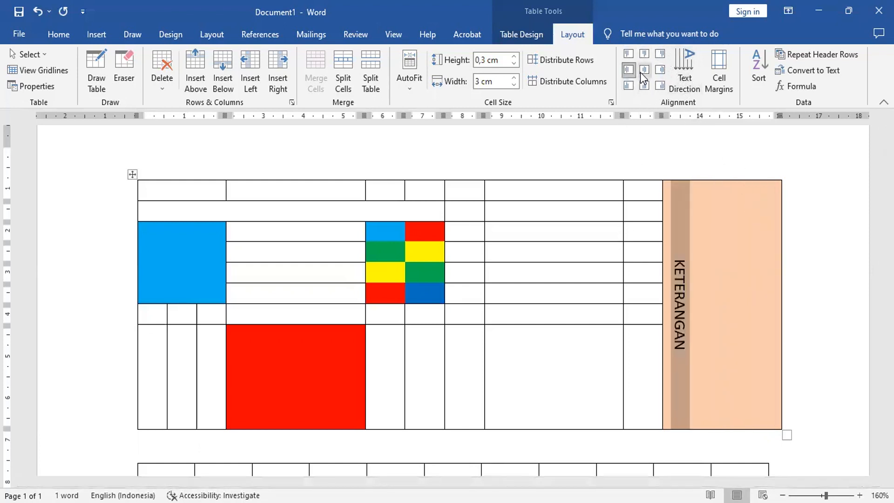
{"action": "left_click", "coordinate": [644, 70]}
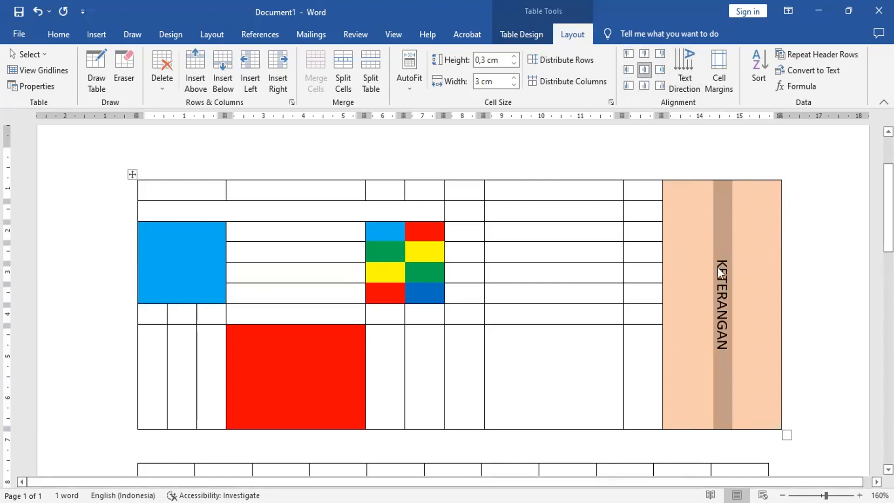
{"action": "left_click", "coordinate": [661, 70]}
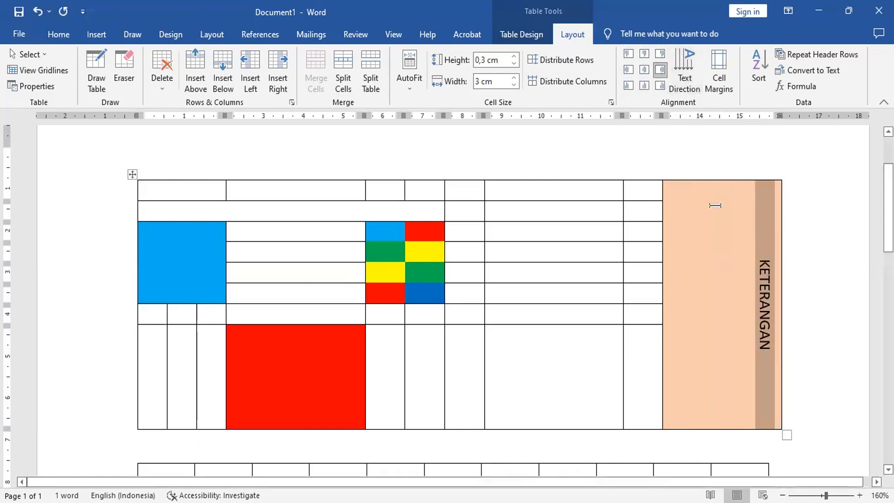
{"action": "left_click", "coordinate": [628, 86]}
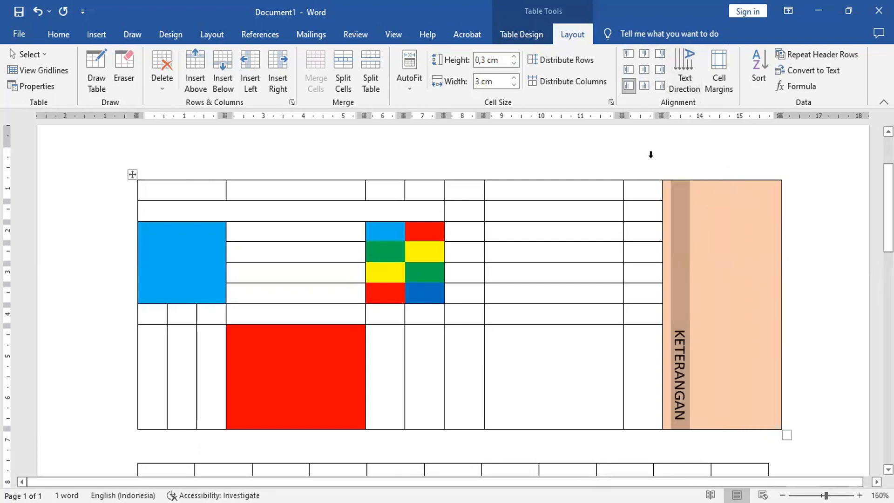
{"action": "left_click", "coordinate": [644, 87]}
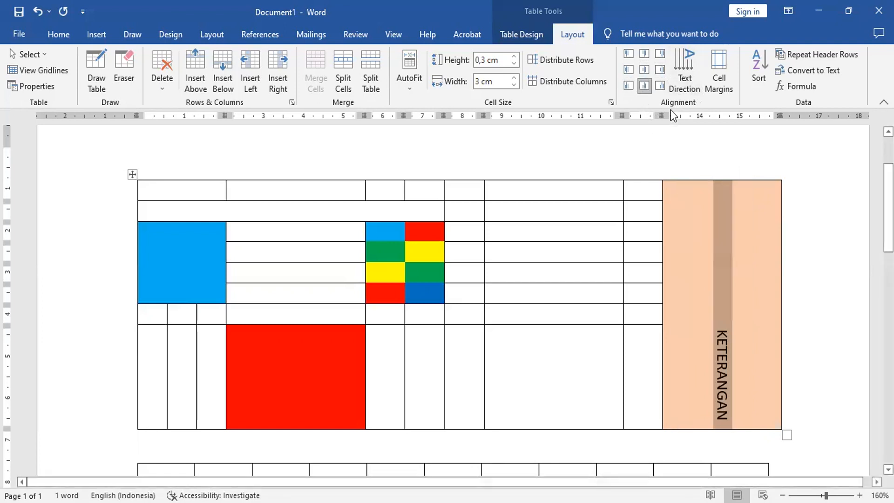
{"action": "left_click", "coordinate": [660, 86]}
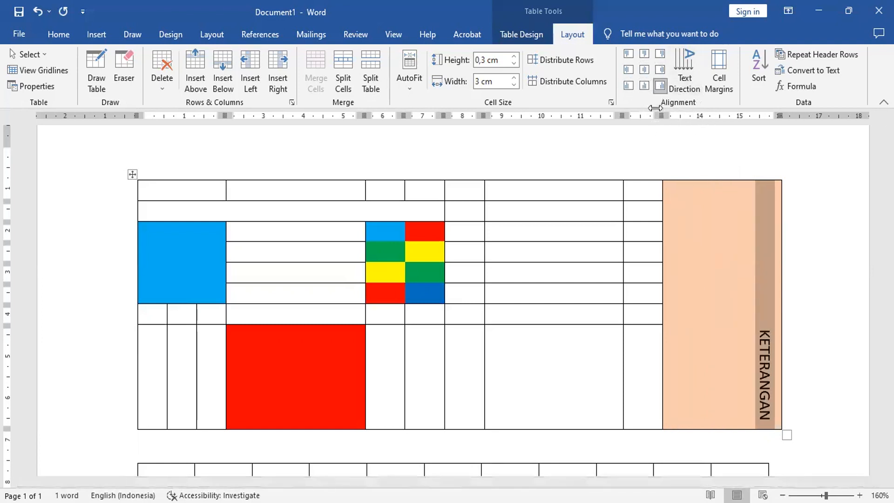
{"action": "left_click", "coordinate": [645, 69]}
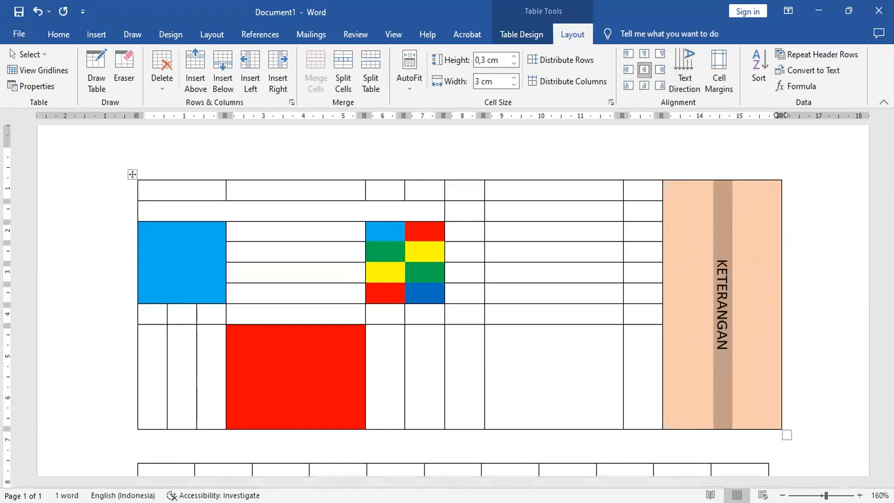
- Narrow the KETERANGAN column to about 0.9 cm and undo the last column width change
{"action": "left_click_drag", "start_coordinate": [782, 114], "coordinate": [752, 123]}
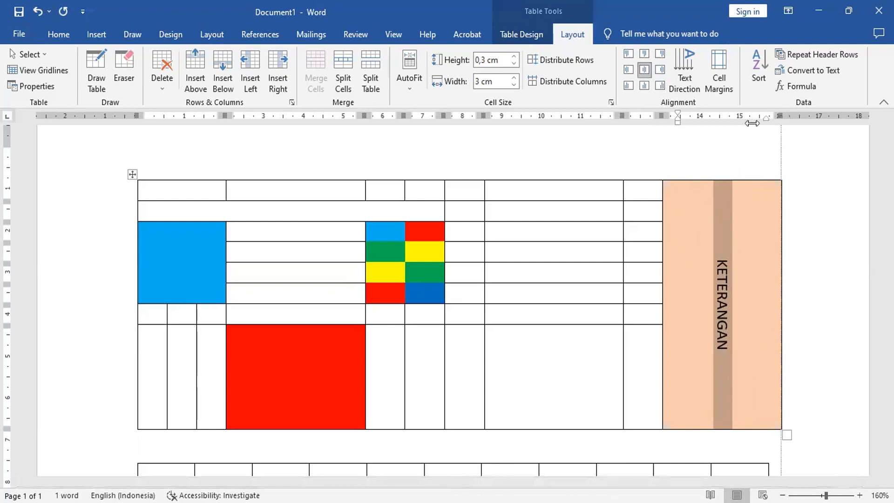
{"action": "left_click_drag", "start_coordinate": [689, 147], "coordinate": [690, 148]}
{"action": "left_click", "coordinate": [763, 313]}
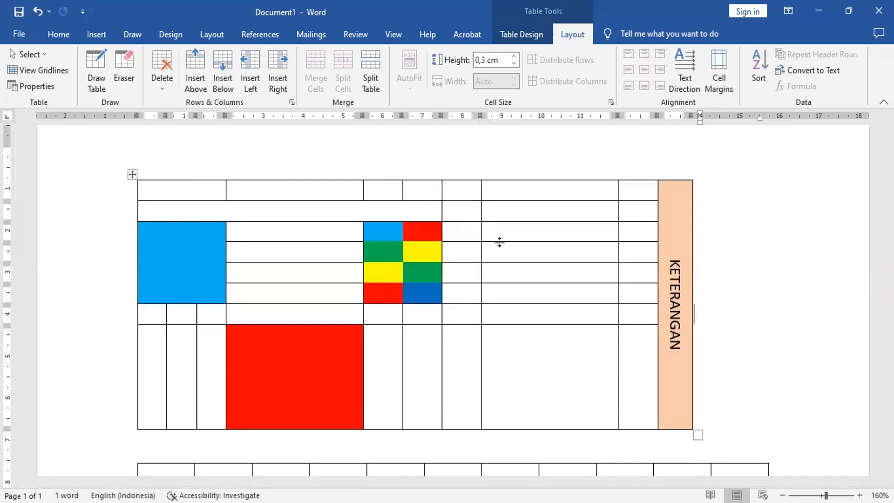
{"action": "key", "text": "ctrl+z"}
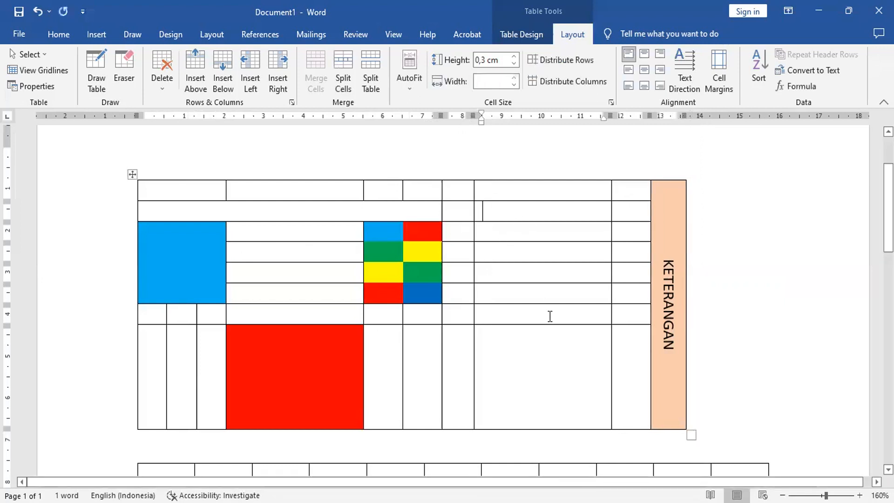
- Merge the six cells in rows two to seven of the wide empty column into one cell
{"action": "left_click", "coordinate": [550, 316], "text": "shift"}
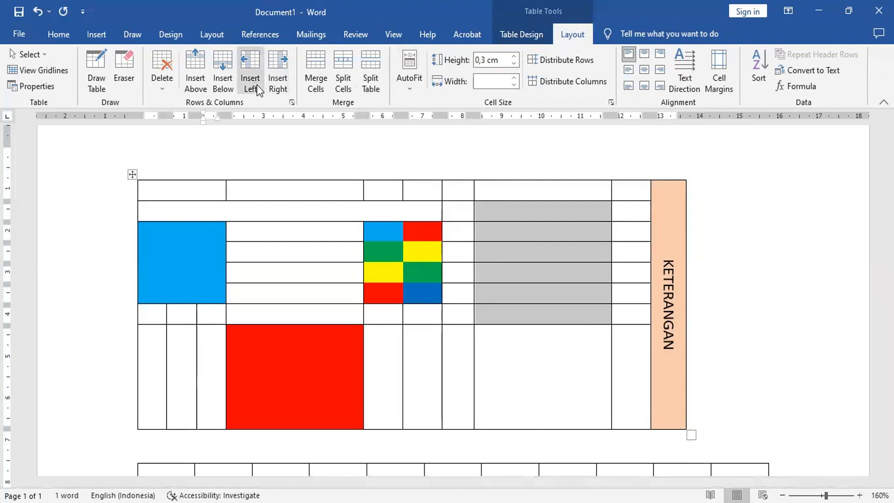
{"action": "left_click", "coordinate": [312, 66]}
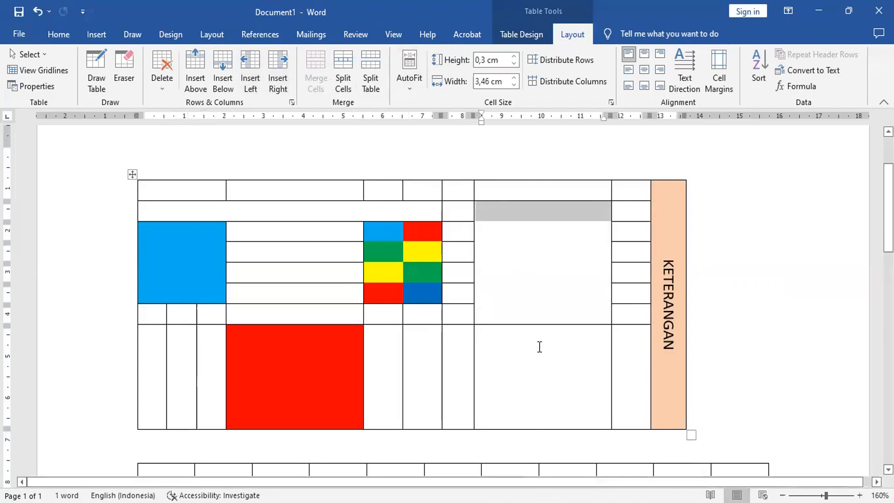
- Shade the tall bottom cell beneath the merged cell dark orange and deselect it
{"action": "left_click", "coordinate": [559, 398]}
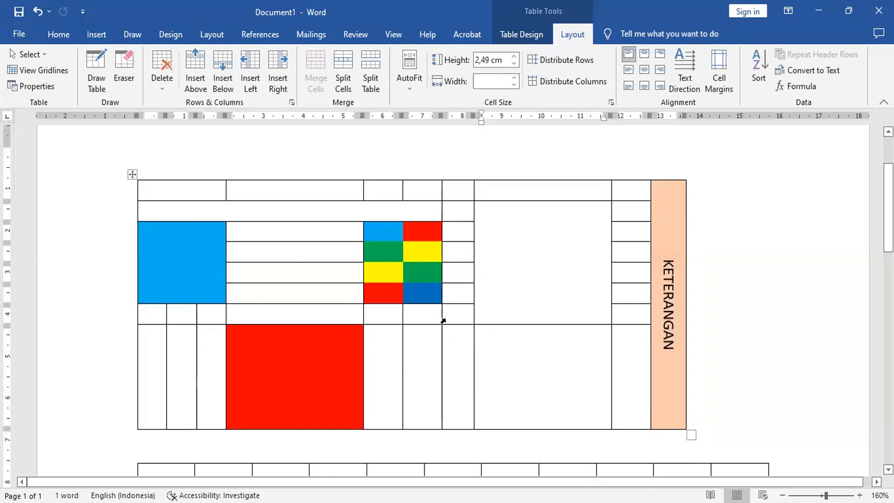
{"action": "left_click", "coordinate": [476, 365]}
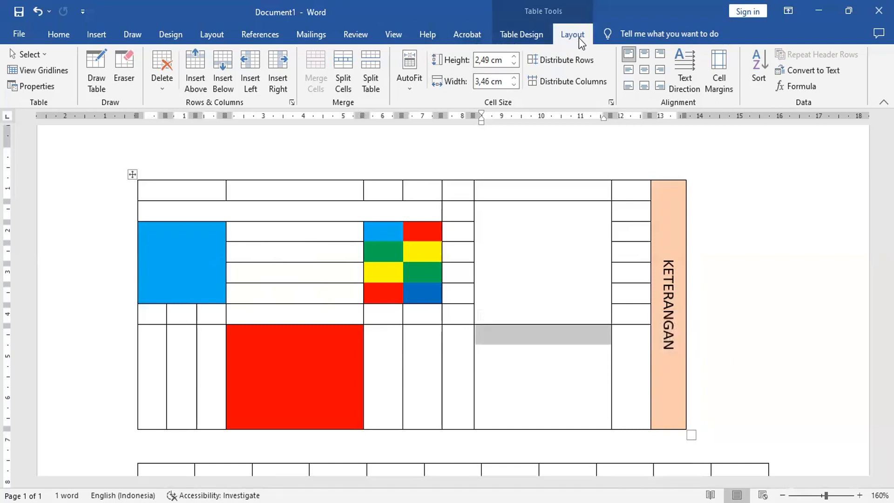
{"action": "left_click", "coordinate": [531, 36]}
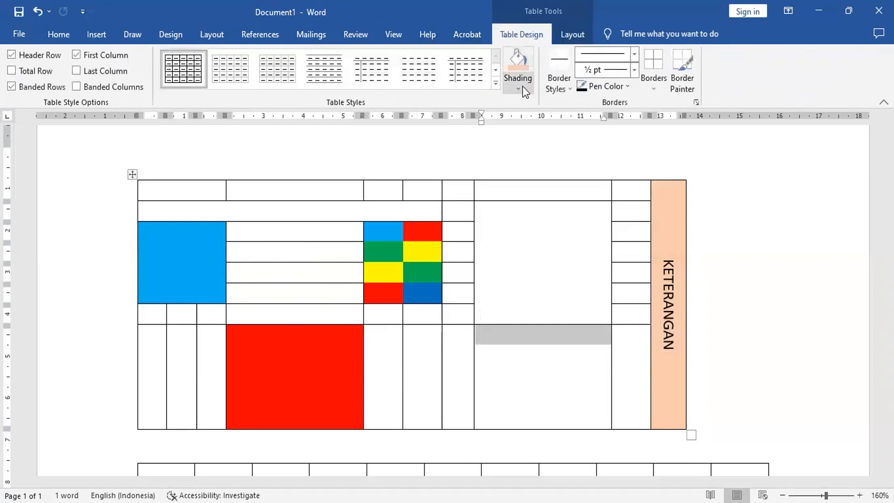
{"action": "left_click", "coordinate": [523, 87]}
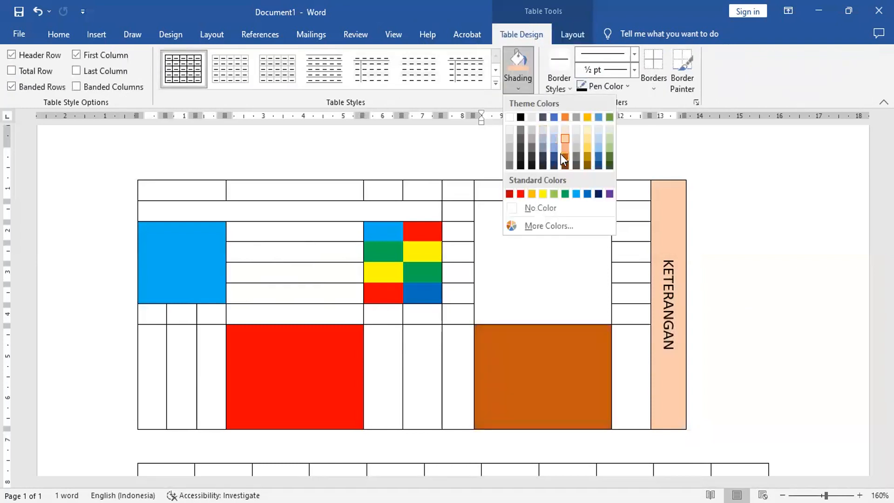
{"action": "left_click", "coordinate": [561, 154]}
{"action": "left_click", "coordinate": [561, 289]}
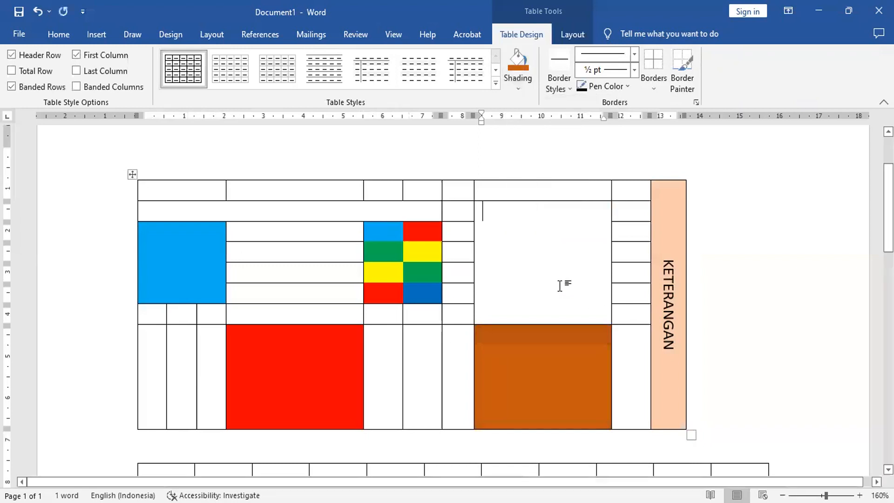